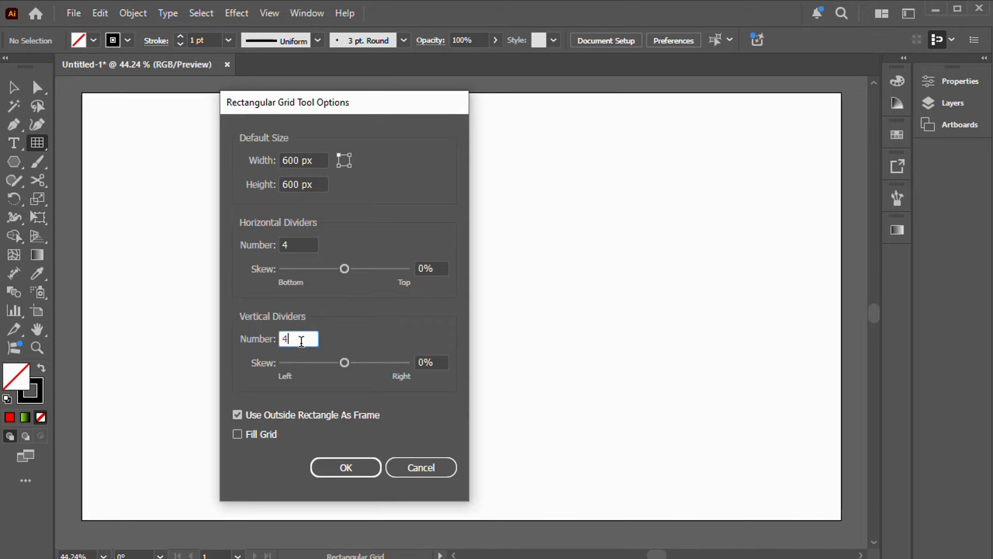
- Create a 600 by 600 px rectangular grid with 4 horizontal and 4 vertical dividers and move it near the artboard's centre
left_click(339, 466)
left_click(14, 86)
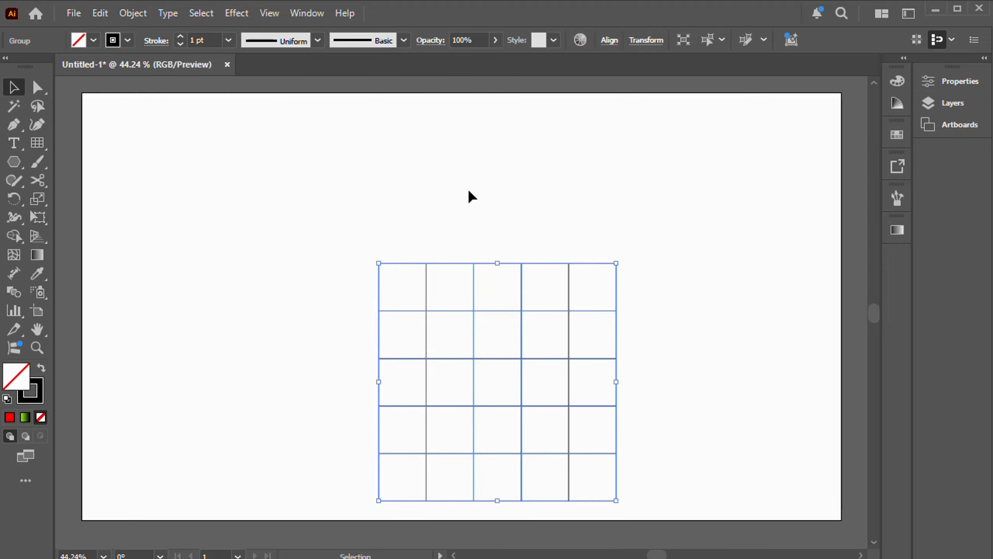
left_click_drag(536, 261, 460, 193)
left_click(694, 225)
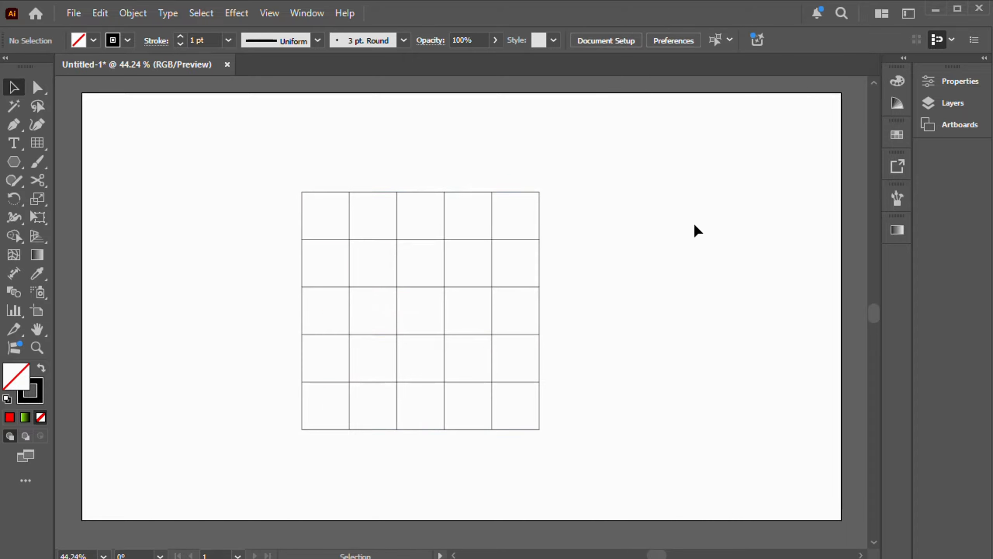
- Create a three-sided polygon with a 200 px radius in the empty area beside the grid
right_click(23, 165)
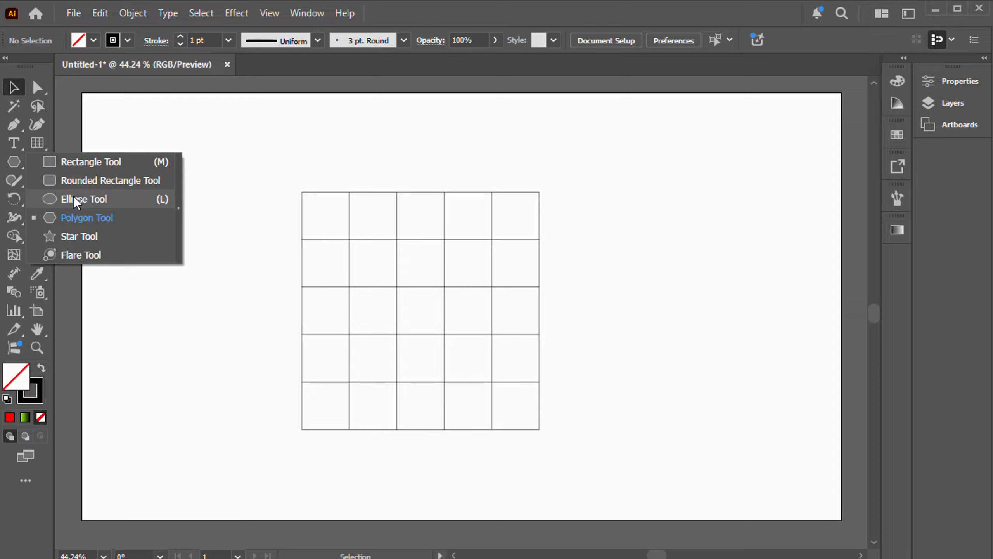
left_click(73, 216)
left_click(759, 249)
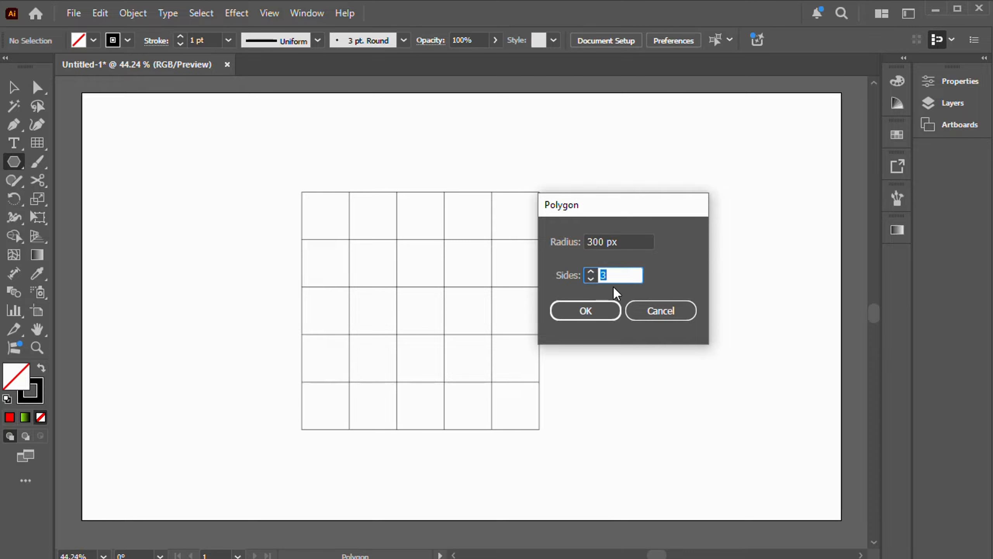
left_click(618, 275)
key("shift+Tab")
type("2")
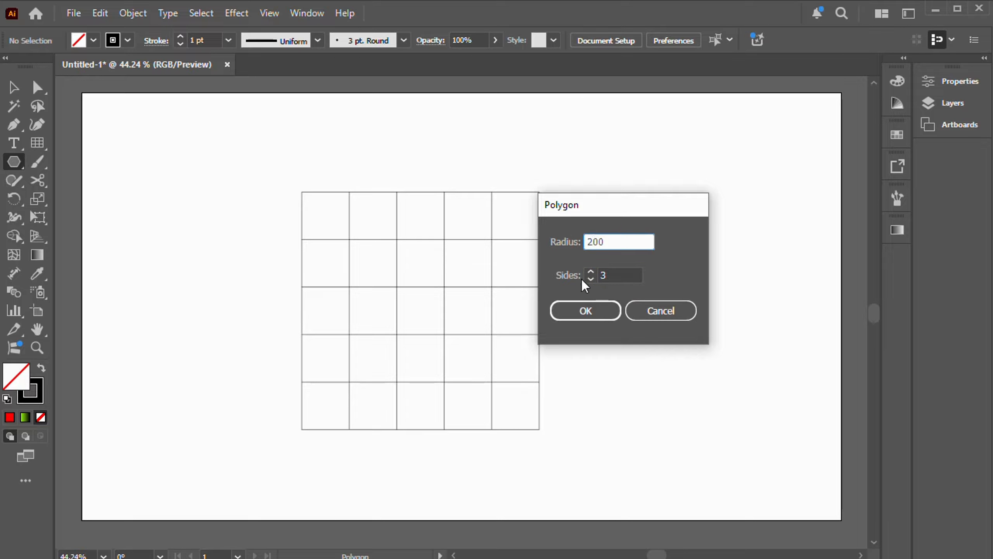
left_click(583, 313)
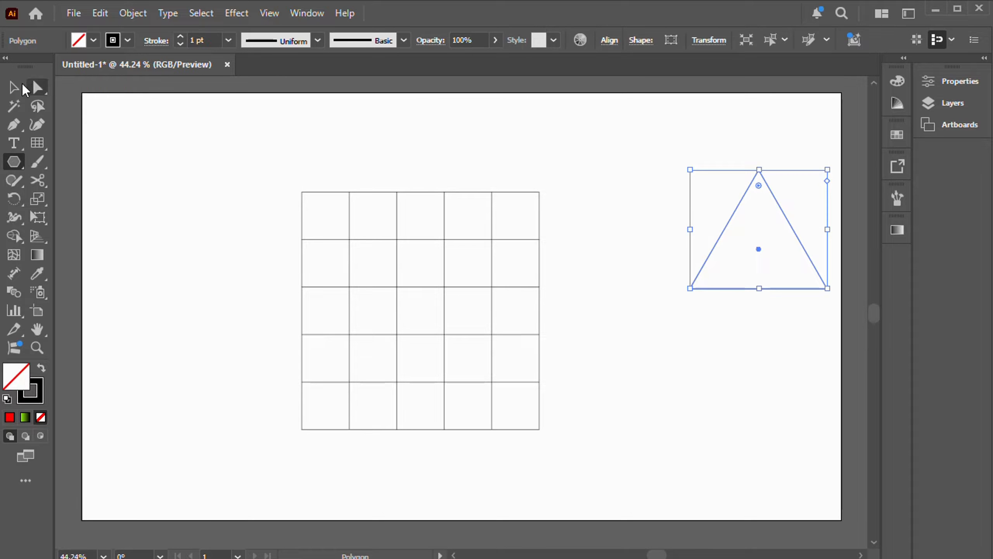
- Fit the triangle to the grid's upper-left four columns and three rows, with its apex on the second vertical divider
key("v")
left_click_drag(781, 205, 419, 231)
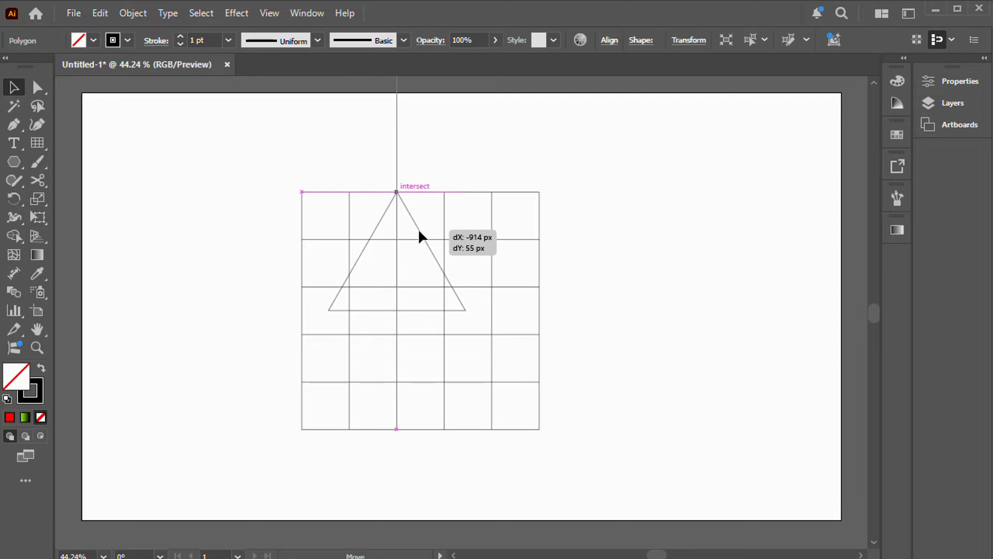
left_click_drag(419, 230, 419, 231)
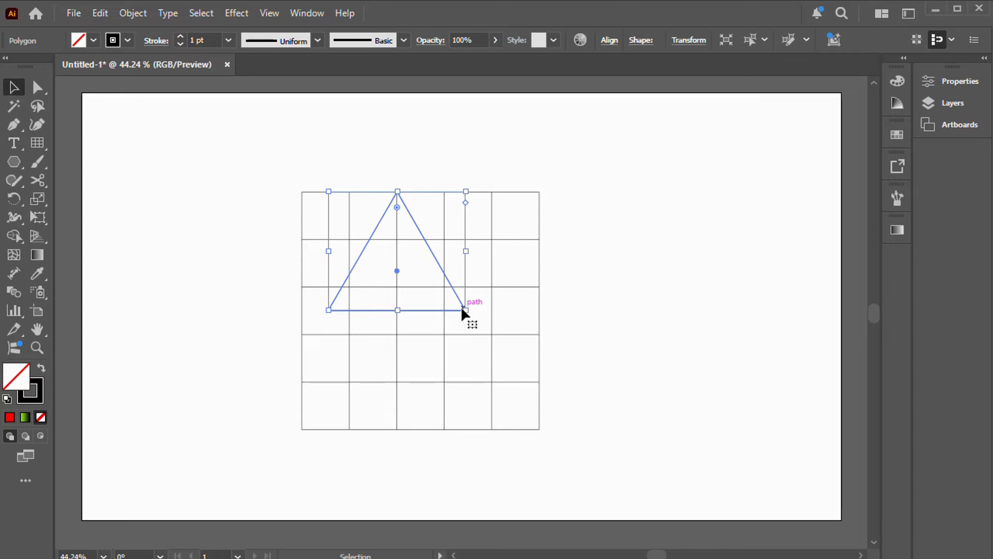
left_click_drag(465, 310, 489, 333)
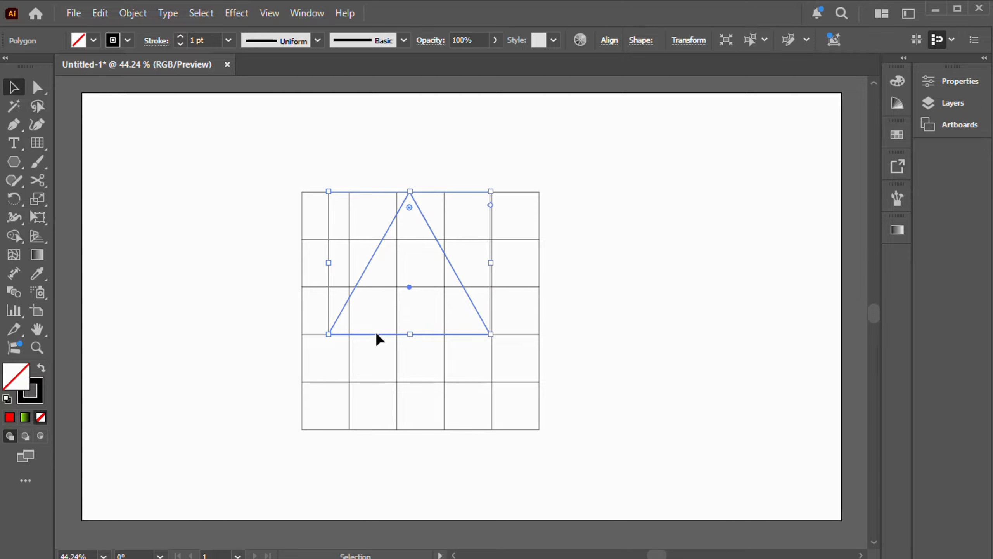
left_click_drag(329, 335, 304, 335)
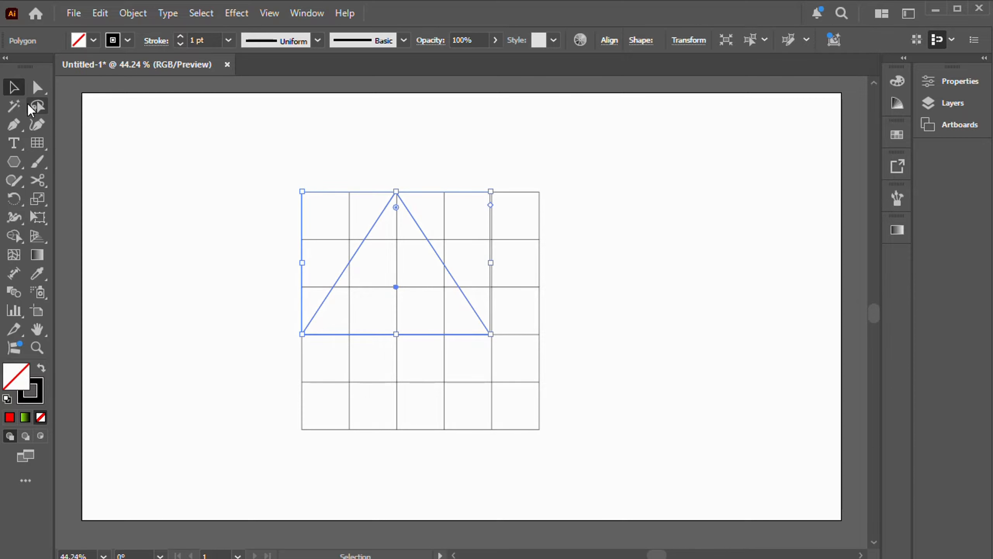
left_click(519, 158)
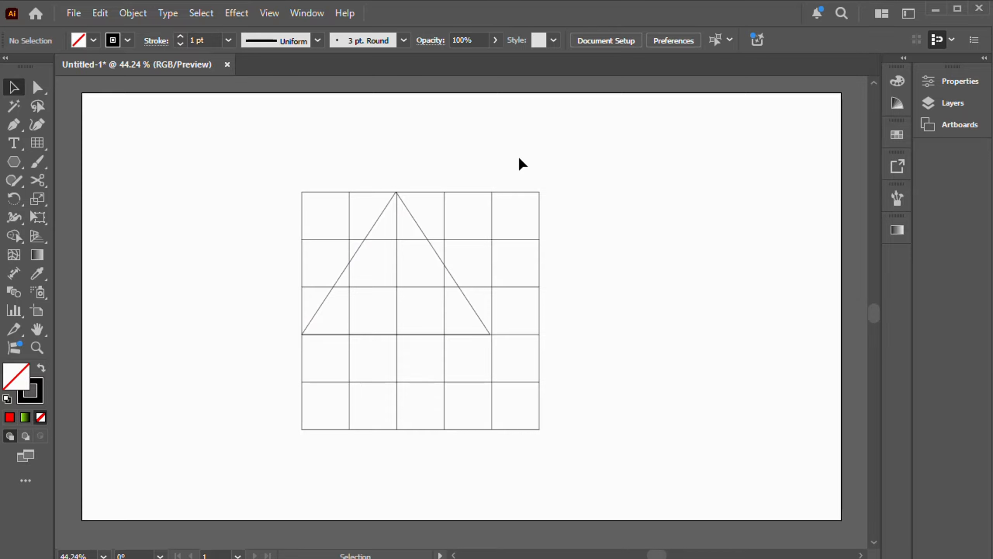
- Copy the triangle, paste it in front and scale the copy proportionally about its centre to about 350 px wide
left_click(383, 210)
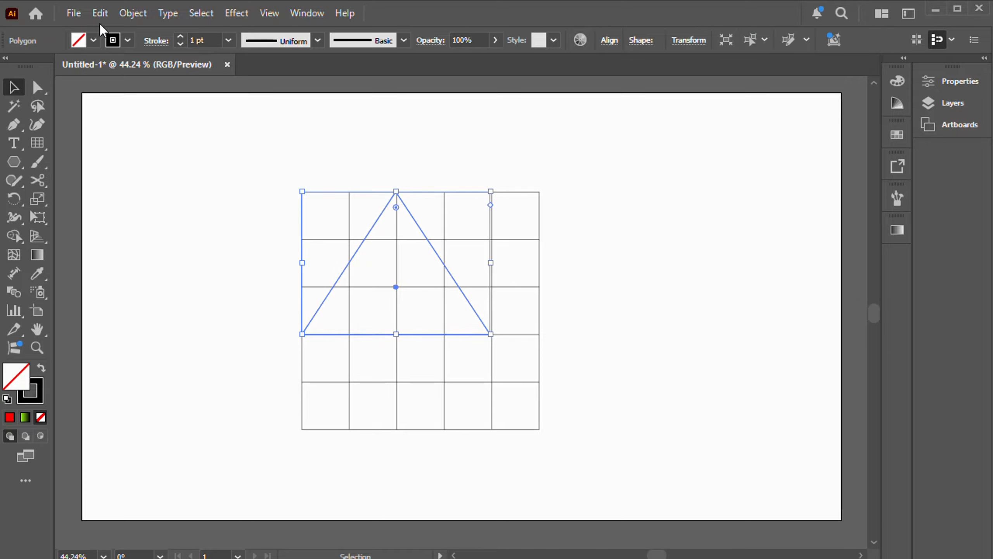
left_click(94, 13)
left_click(135, 91)
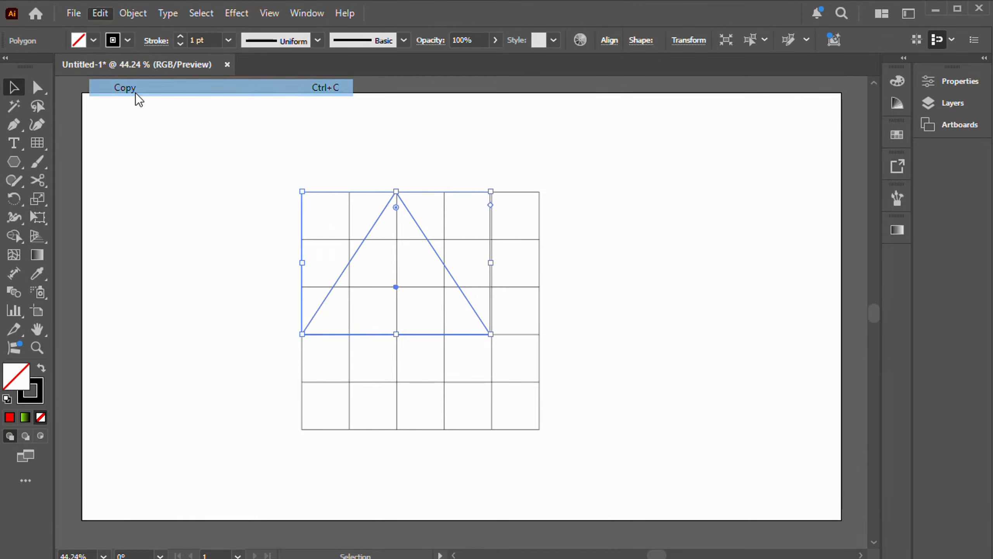
left_click(110, 16)
left_click(141, 121)
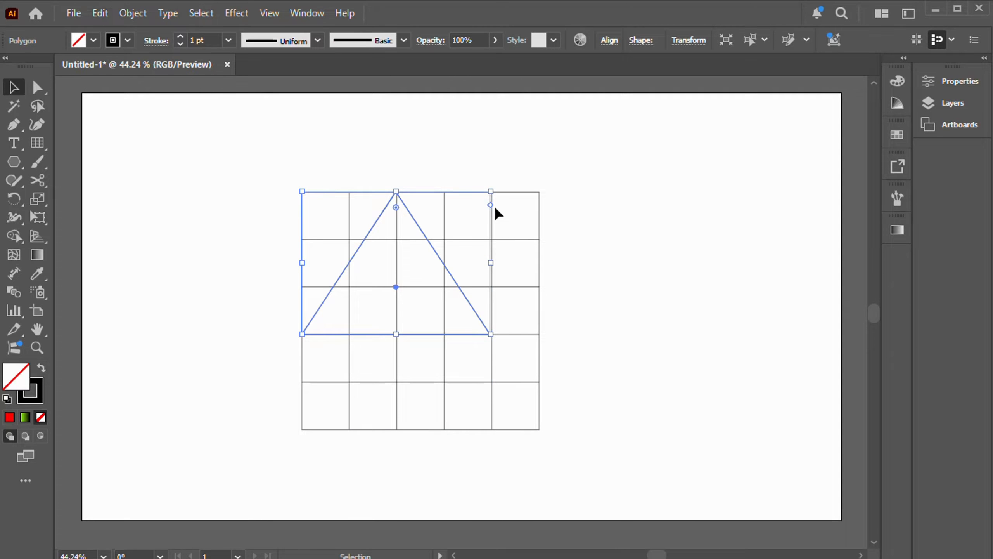
left_click_drag(491, 192, 469, 213)
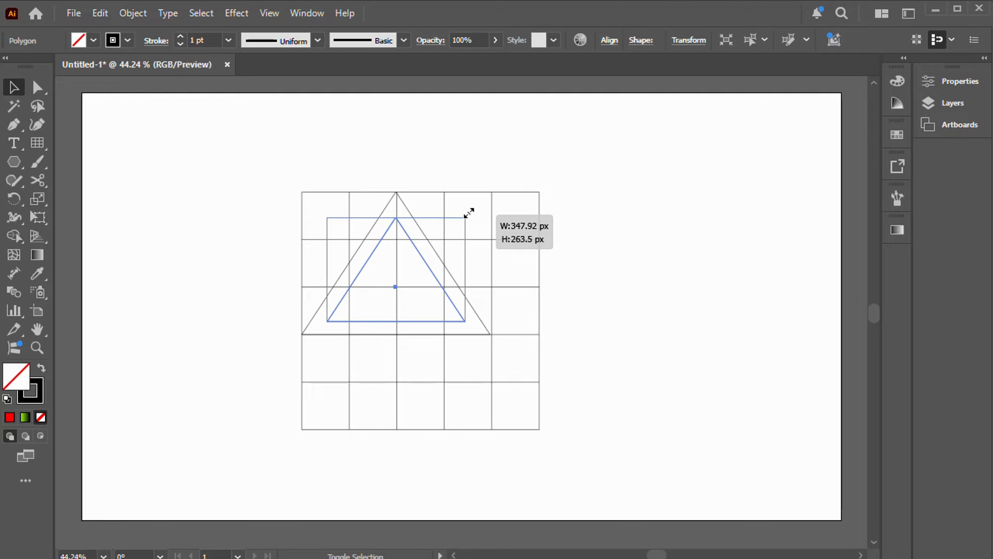
mouse_move(469, 213)
left_mouse_down()
mouse_move(460, 222)
mouse_move(468, 211)
left_mouse_up()
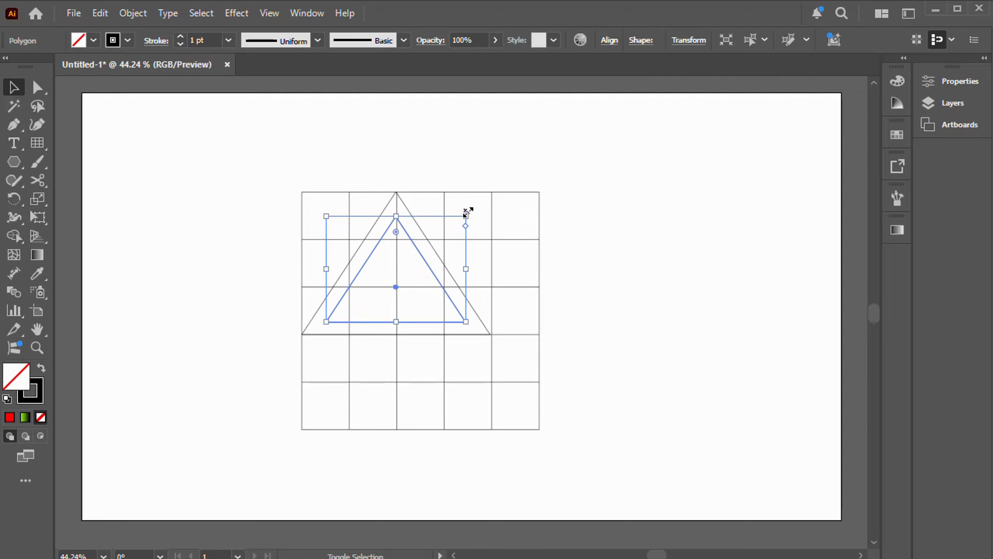
left_click(346, 177)
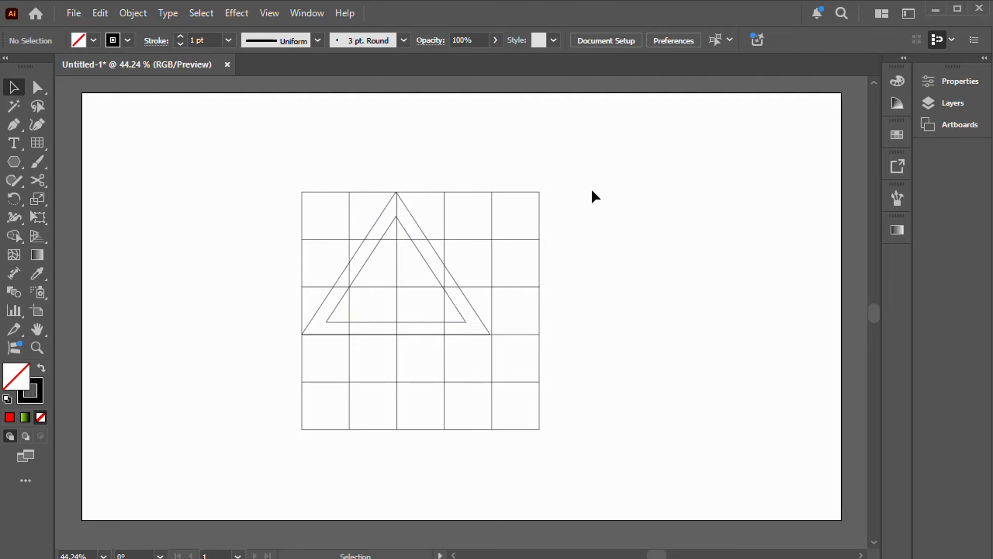
- Copy both nested triangles, paste them in front and move the copies straight down by one and a half grid rows
left_click(388, 207)
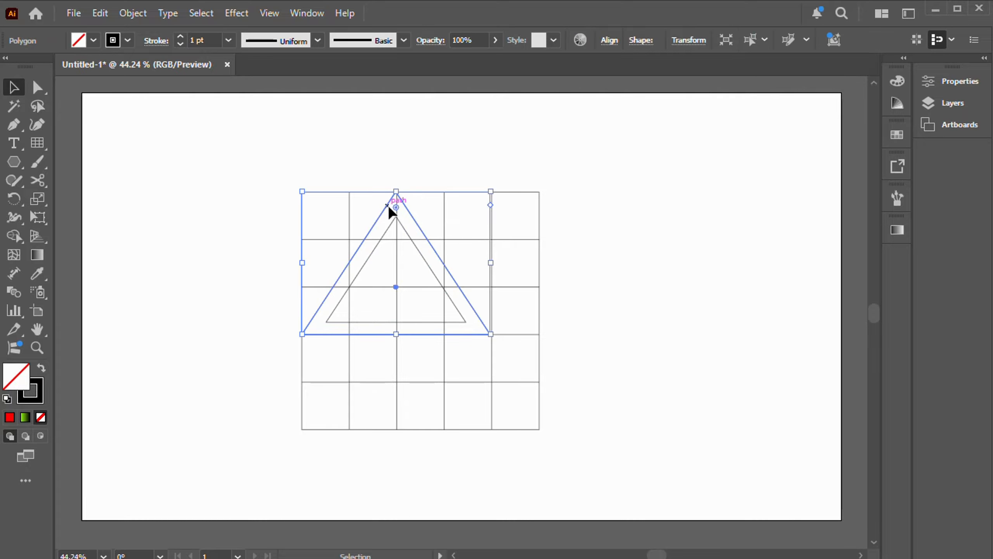
left_click(392, 223, "shift")
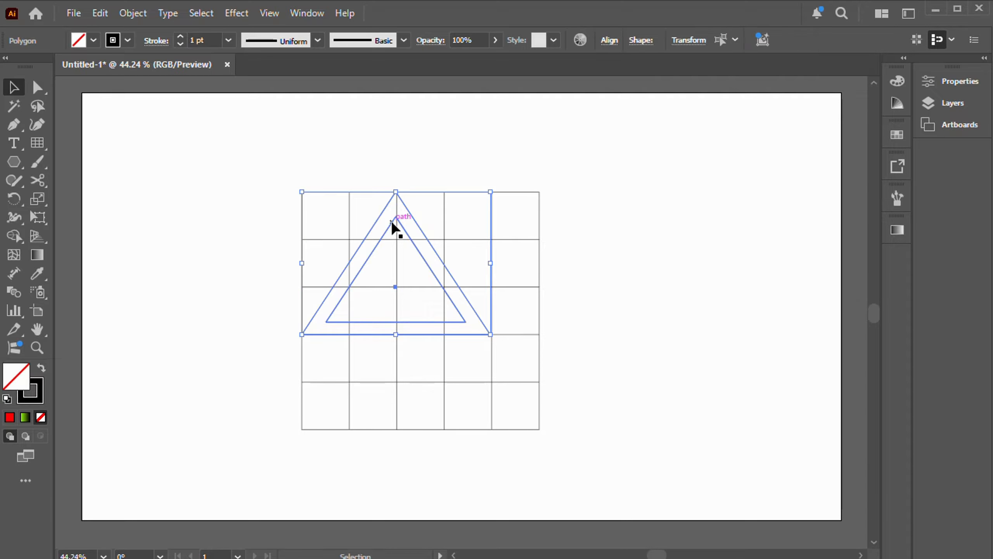
left_click(100, 12)
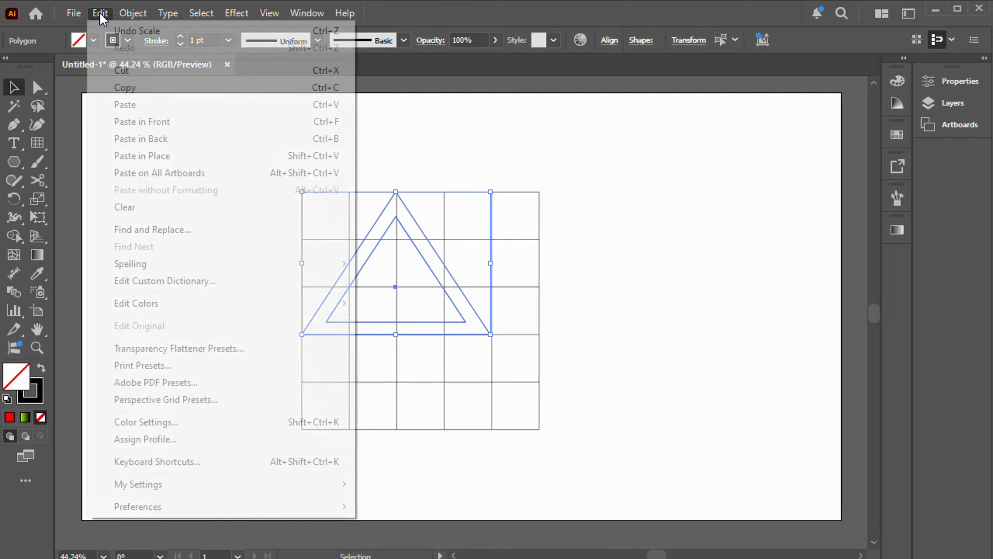
left_click(128, 87)
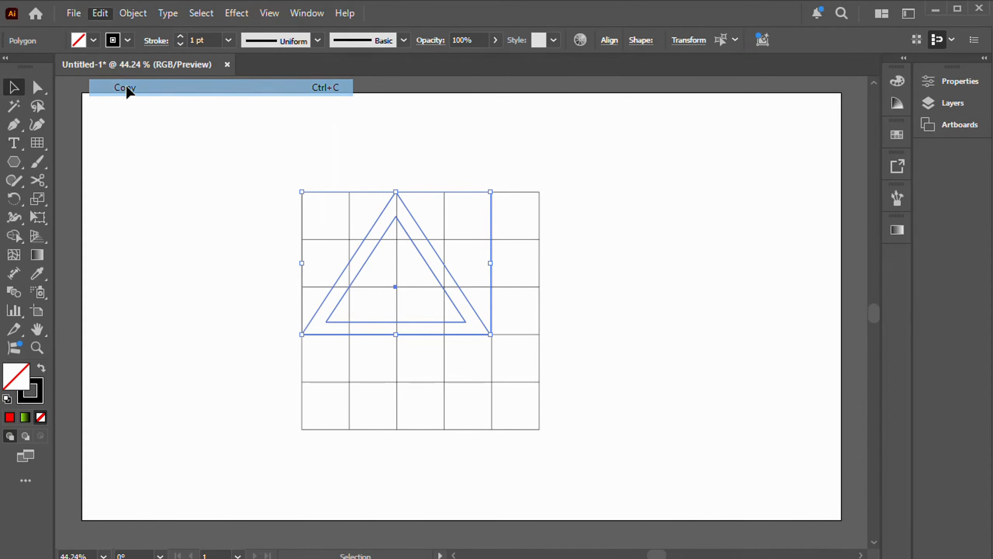
left_click(104, 19)
left_click(118, 121)
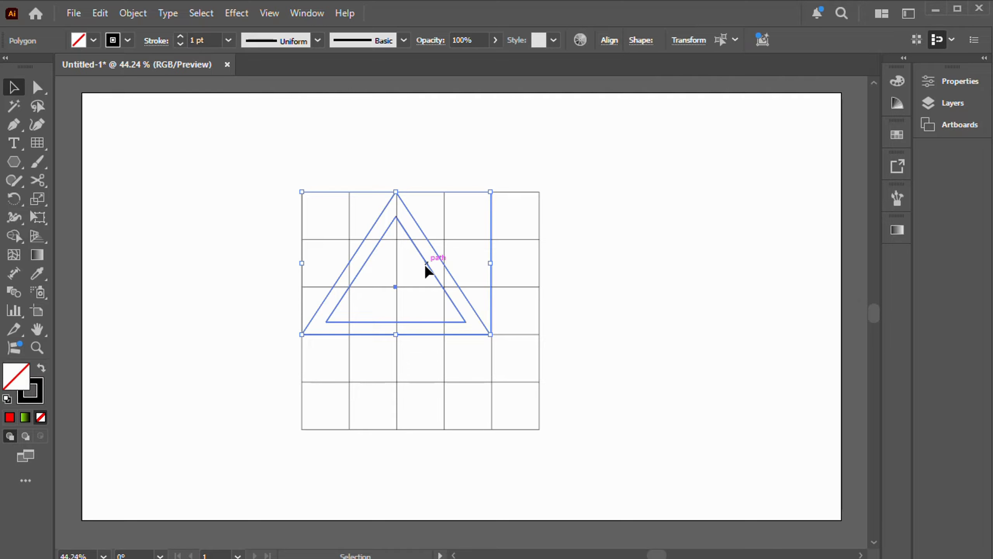
left_click_drag(424, 264, 426, 334)
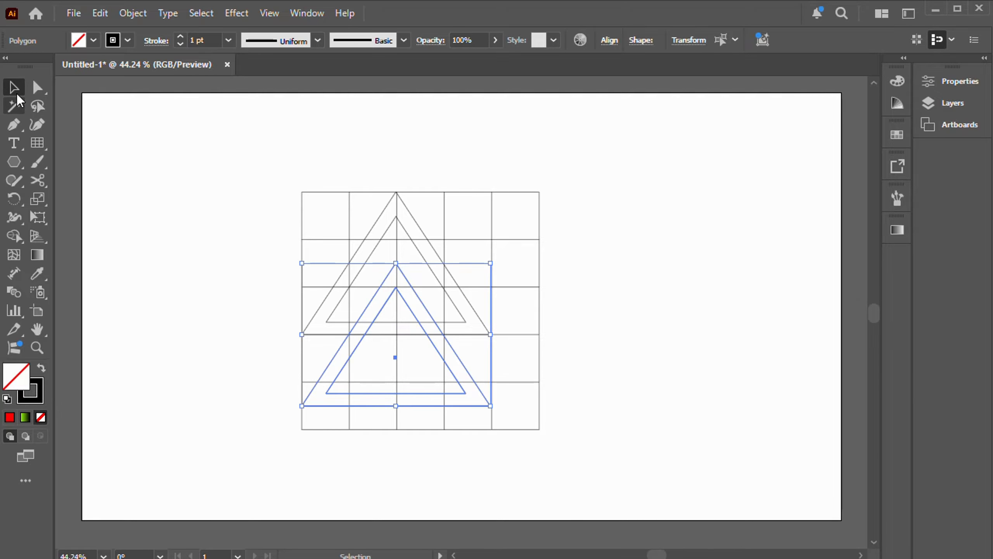
left_click(146, 136)
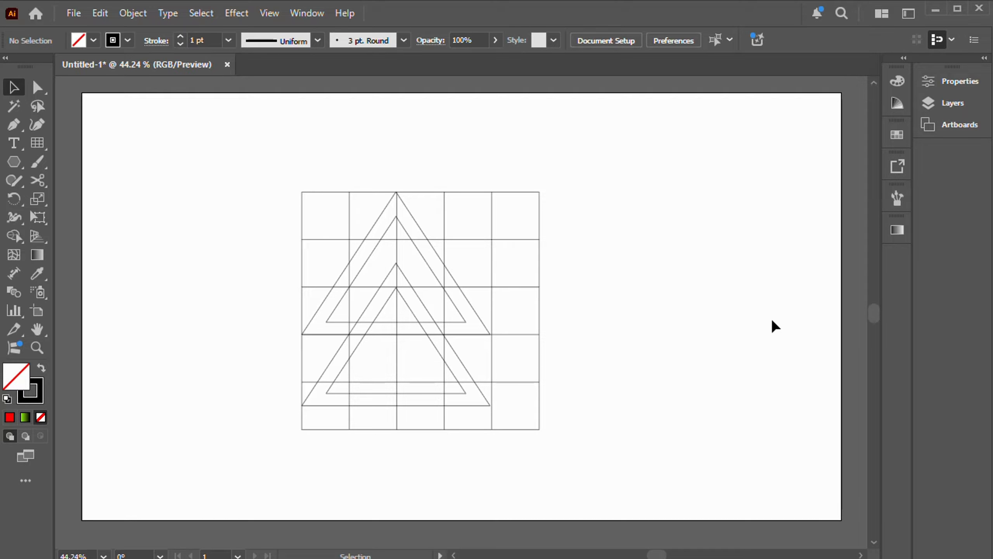
- Select the grid and all triangles, and merge the upper triangle's left band and lower-left corner with Shape Builder in bright red
key("a")
key("v")
key("ctrl+a")
left_click(276, 170)
left_click_drag(277, 170, 687, 468)
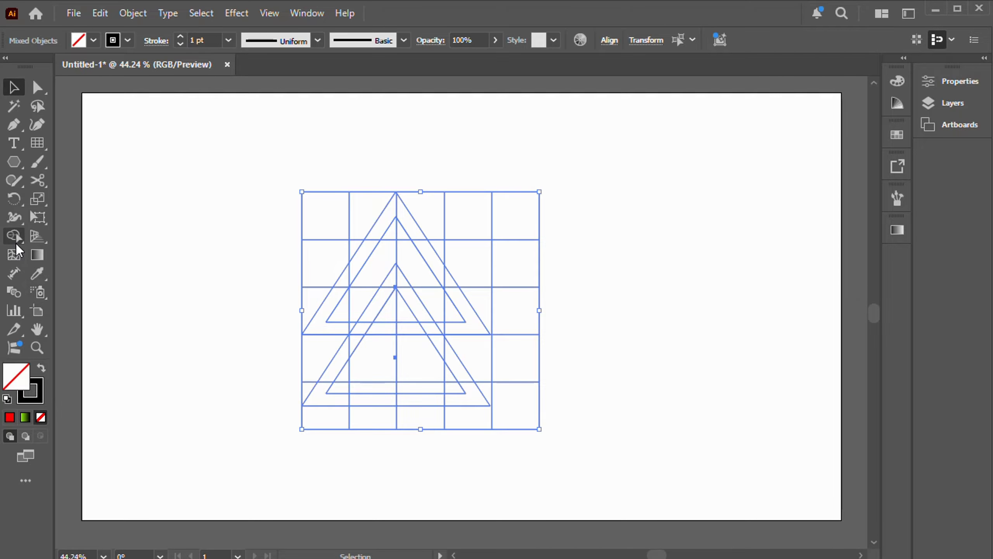
left_click(13, 235)
left_click(94, 40)
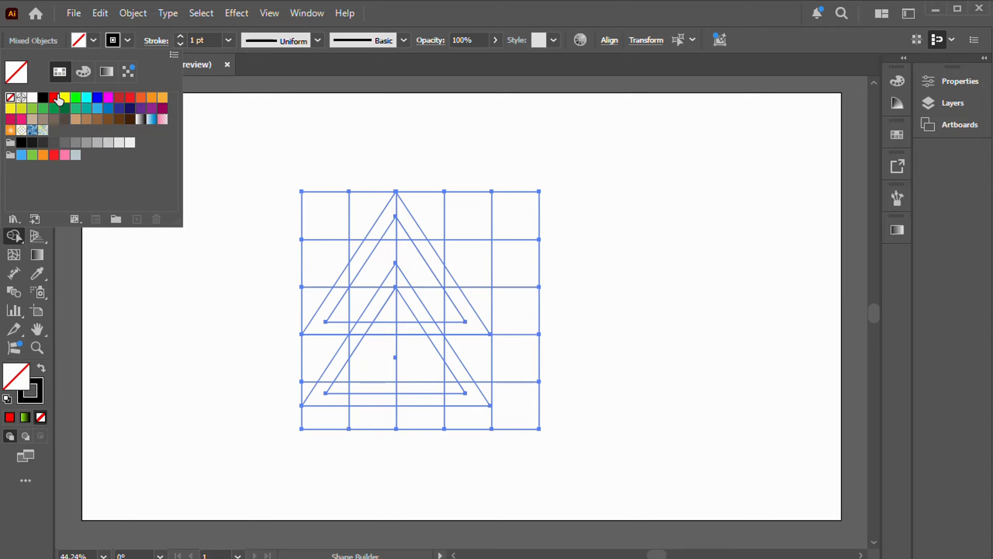
left_click(55, 98)
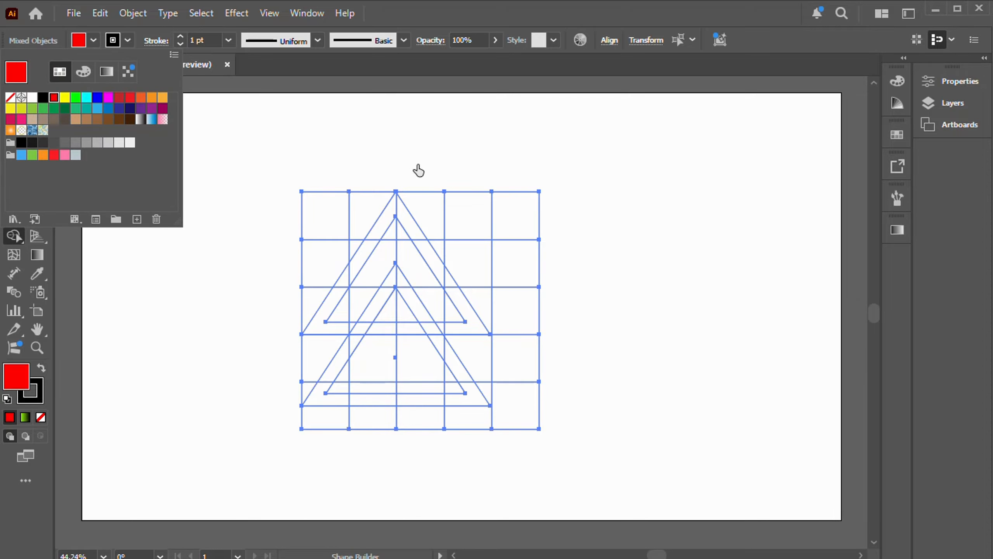
left_click(382, 223)
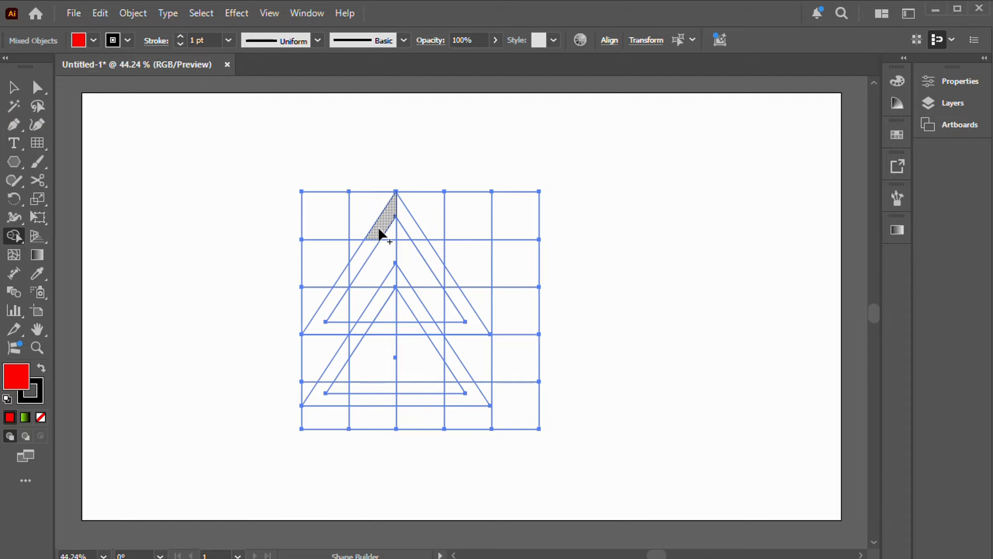
mouse_move(381, 222)
left_mouse_down()
mouse_move(377, 250)
mouse_move(333, 301)
left_mouse_up()
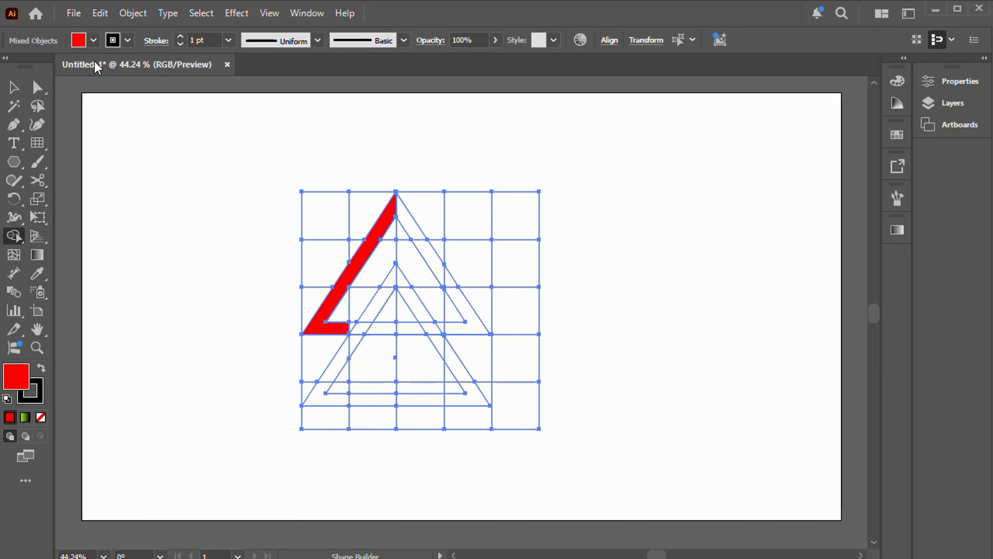
- Merge the upper triangle's right band and lower-right corner with Shape Builder, using a slightly softer red fill
left_click(93, 40)
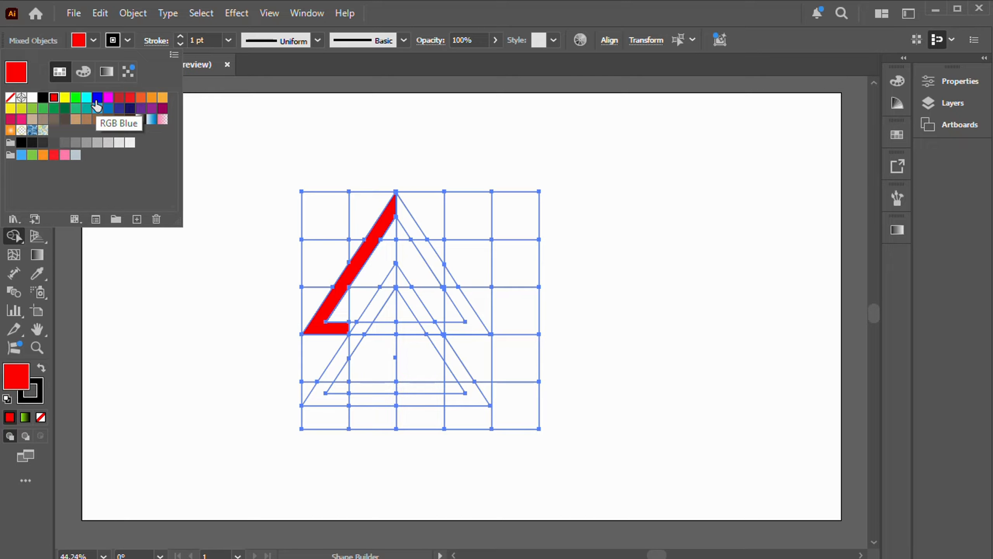
left_click(130, 97)
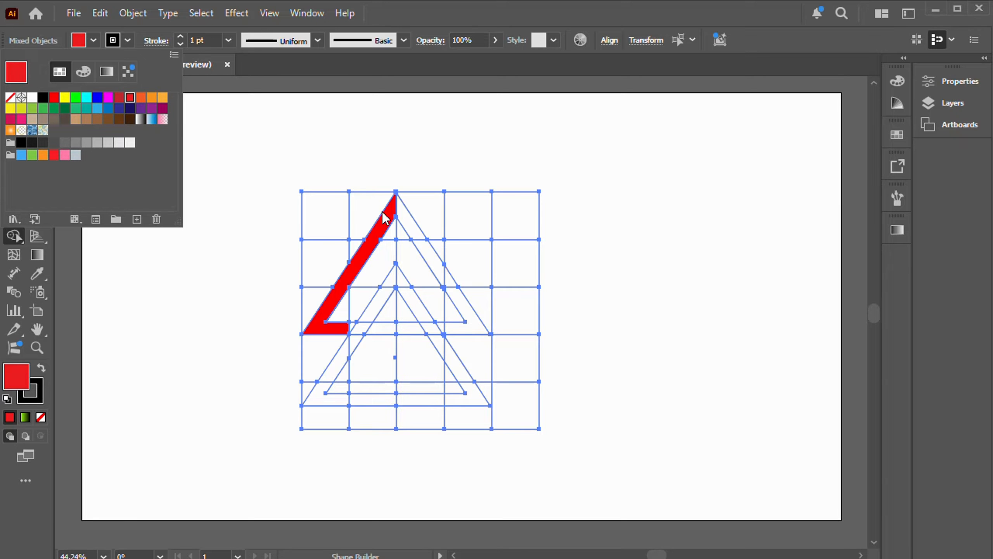
left_click_drag(410, 224, 469, 323)
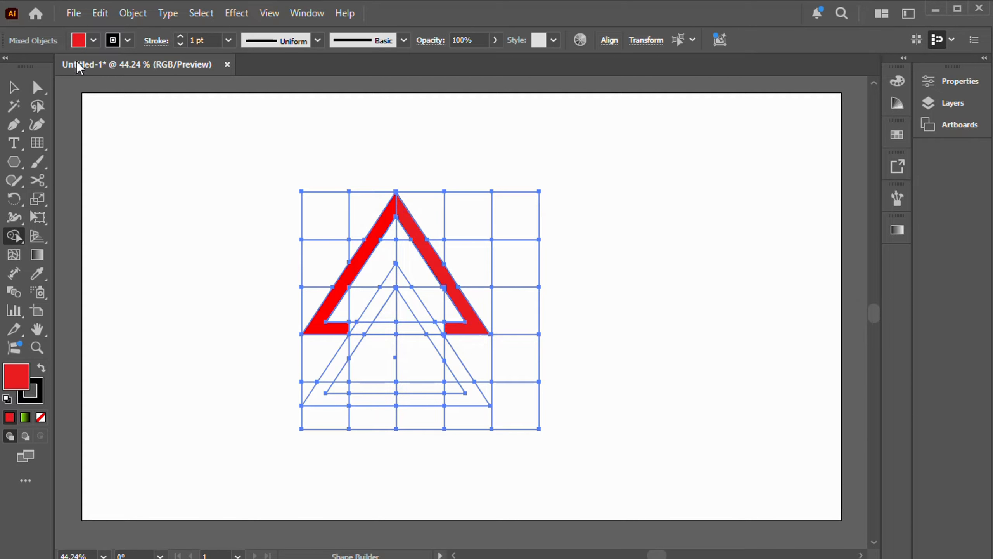
- Merge the lower triangle's left band inside the upper triangle with Shape Builder, using a pure blue fill
left_click(93, 40)
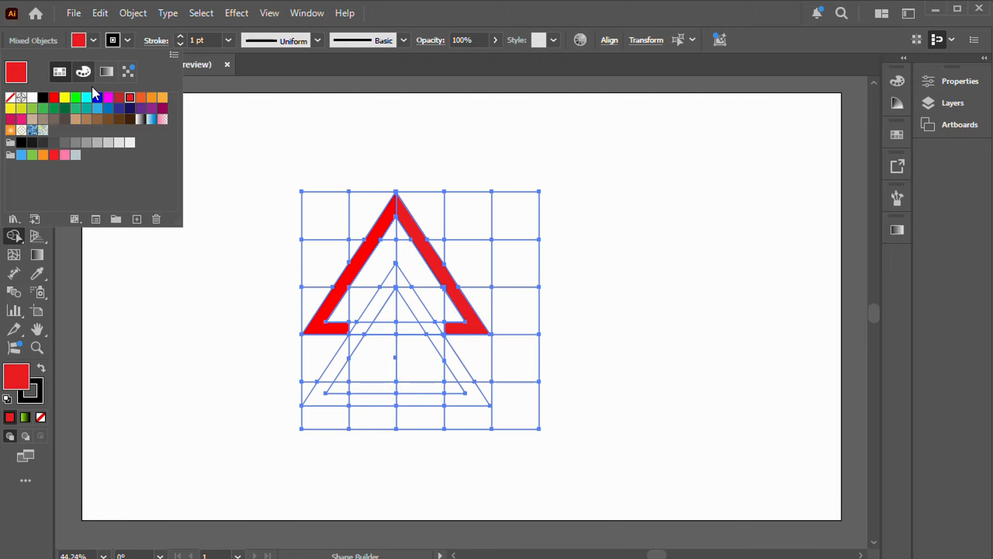
left_click(97, 97)
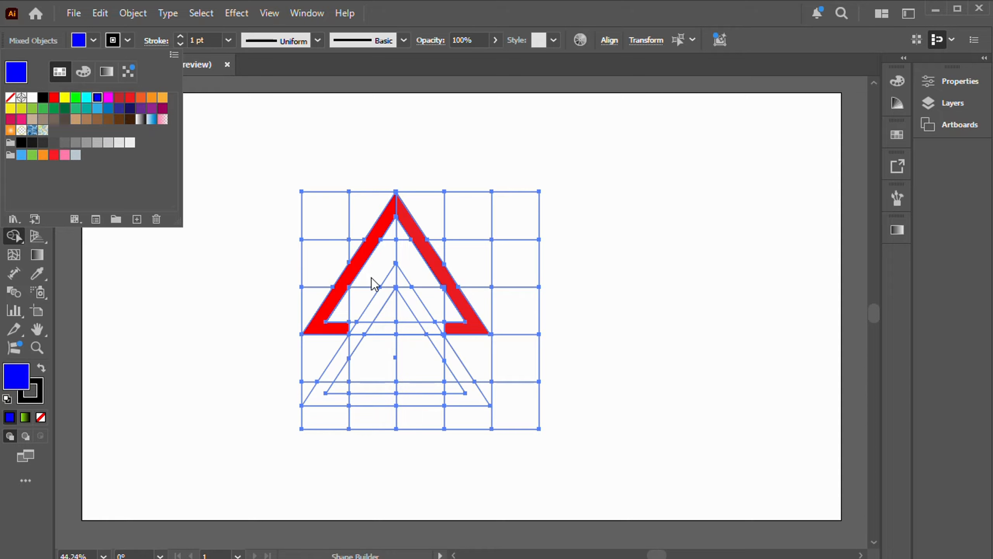
left_click(391, 281)
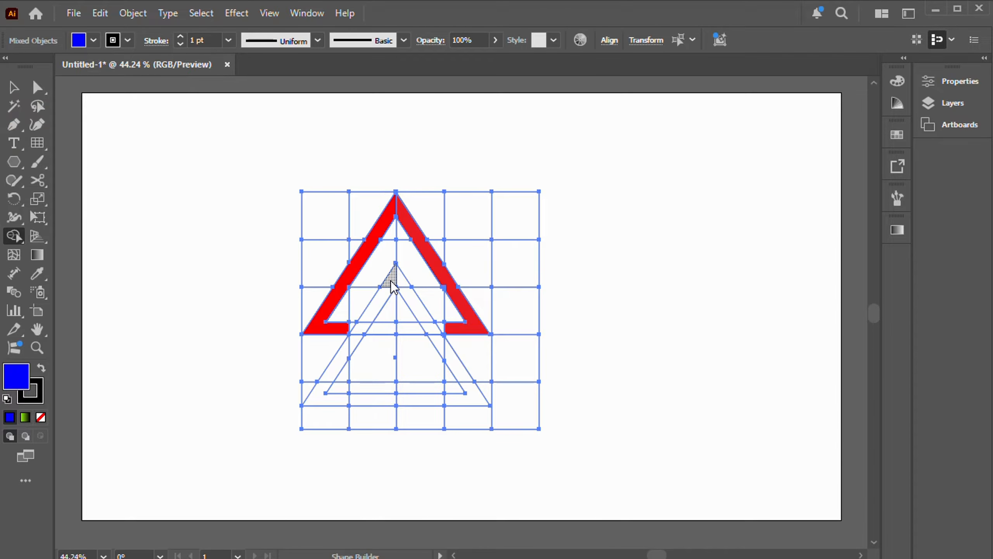
left_click_drag(393, 288, 379, 308)
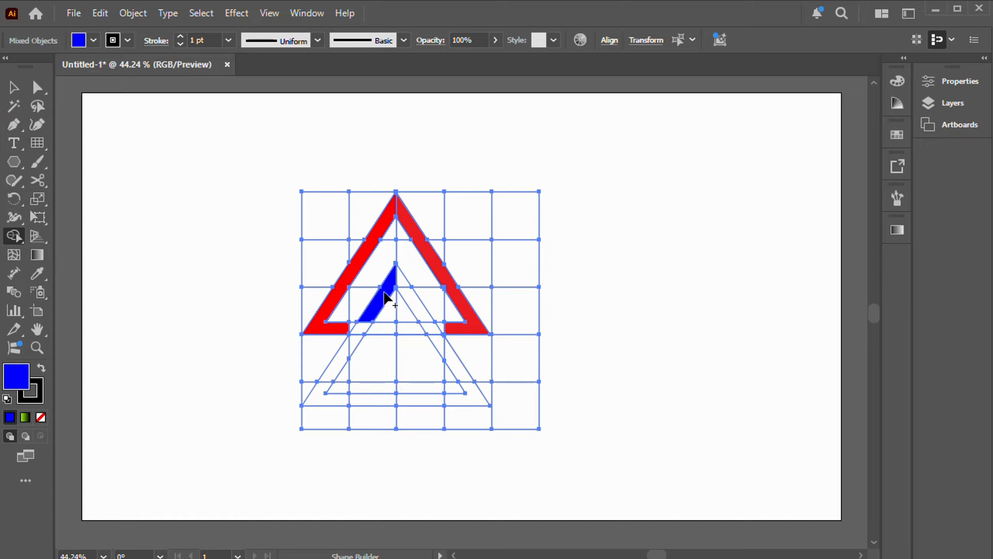
- Merge the lower triangle's right band inside the upper triangle with Shape Builder in dark blue, and deselect the artwork
left_click(94, 40)
left_click(121, 110)
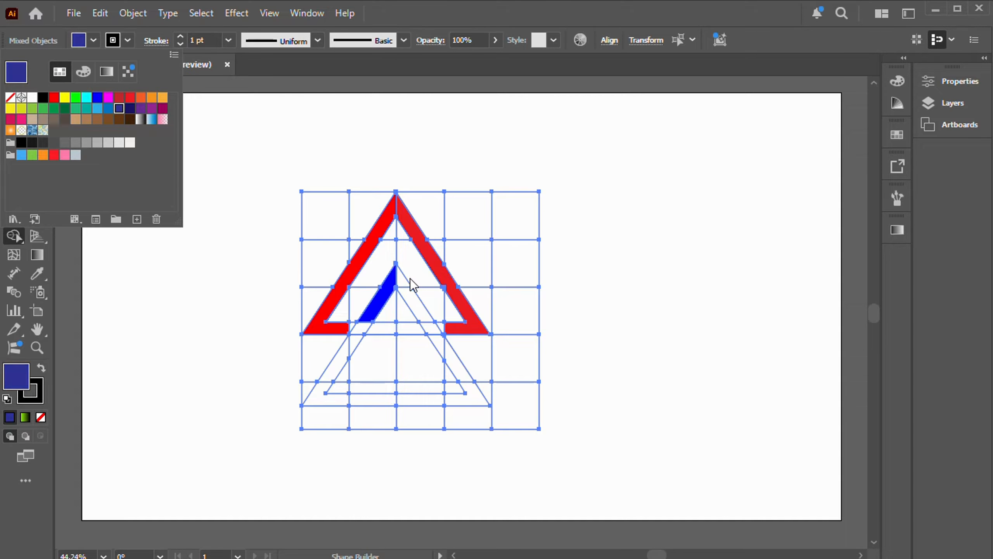
left_click(407, 285)
left_click(406, 294)
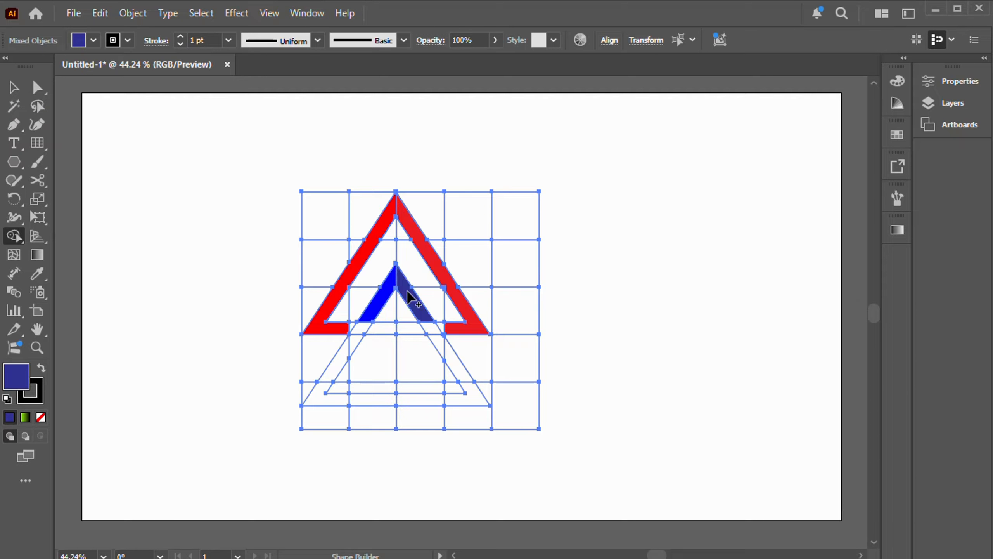
key("v")
left_click(214, 135)
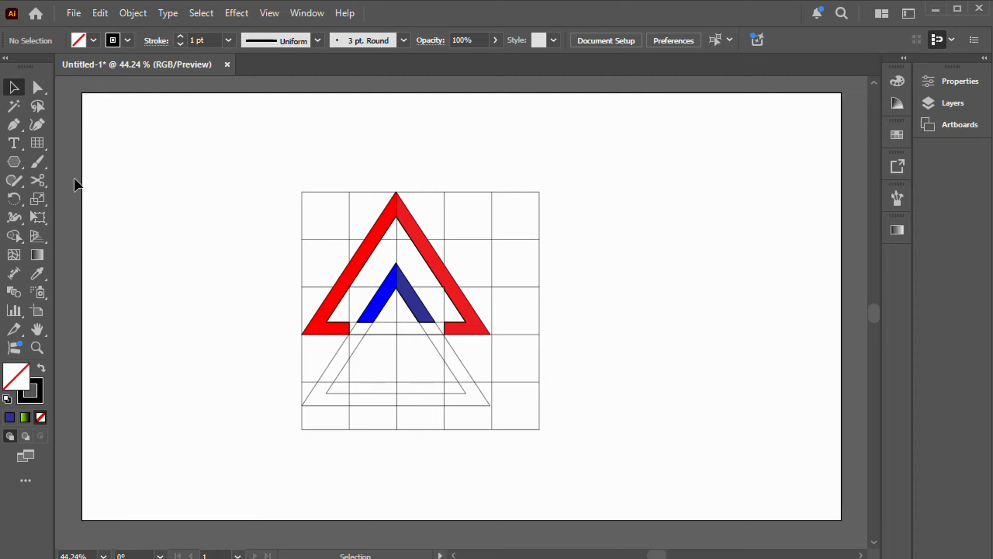
- Select all the artwork and delete the grid cells and triangle pieces outside and below the upper triangle with Shape Builder
left_click_drag(272, 181, 627, 459)
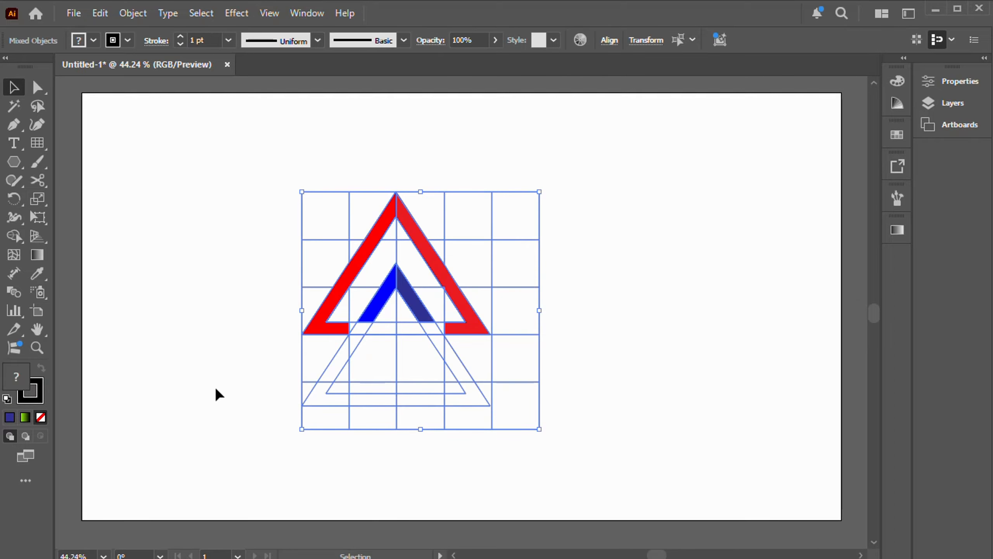
left_click(13, 234)
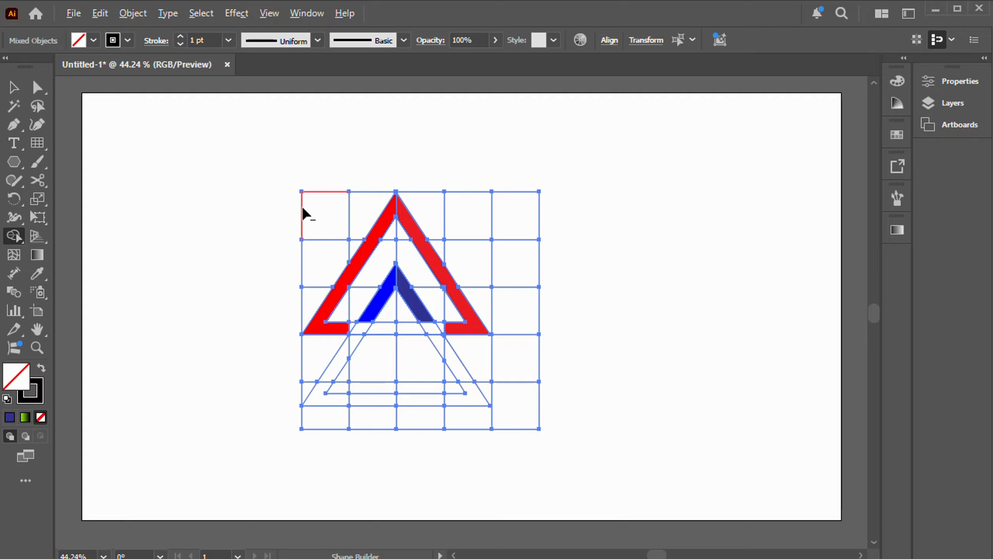
mouse_move(309, 190)
left_mouse_down()
mouse_move(317, 260)
mouse_move(304, 301)
mouse_move(330, 257)
mouse_move(356, 244)
mouse_move(365, 208)
left_mouse_up()
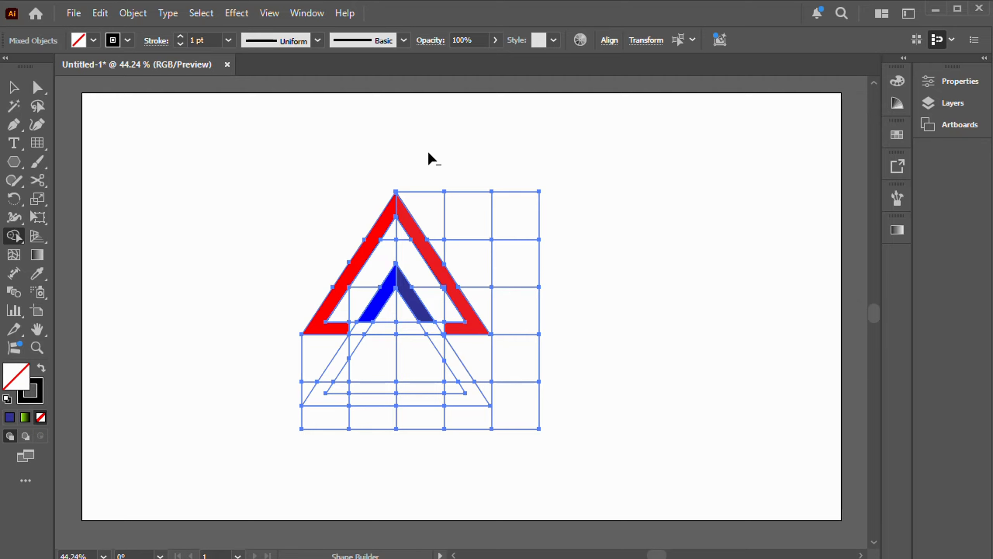
mouse_move(414, 179)
left_mouse_down()
mouse_move(445, 215)
mouse_move(557, 228)
mouse_move(549, 255)
mouse_move(488, 263)
mouse_move(448, 248)
mouse_move(437, 234)
mouse_move(543, 252)
left_mouse_up()
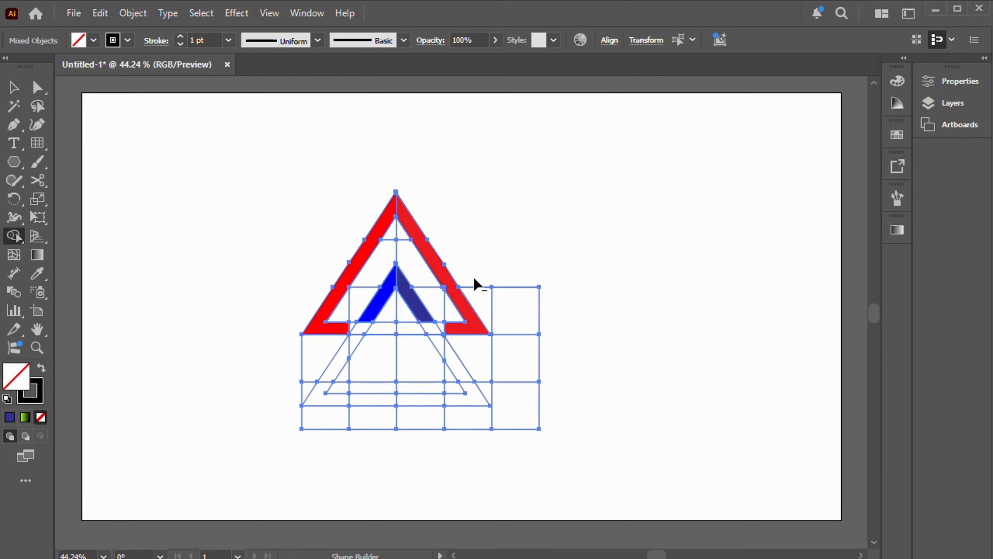
mouse_move(474, 279)
left_mouse_down()
mouse_move(537, 307)
mouse_move(531, 428)
left_mouse_up()
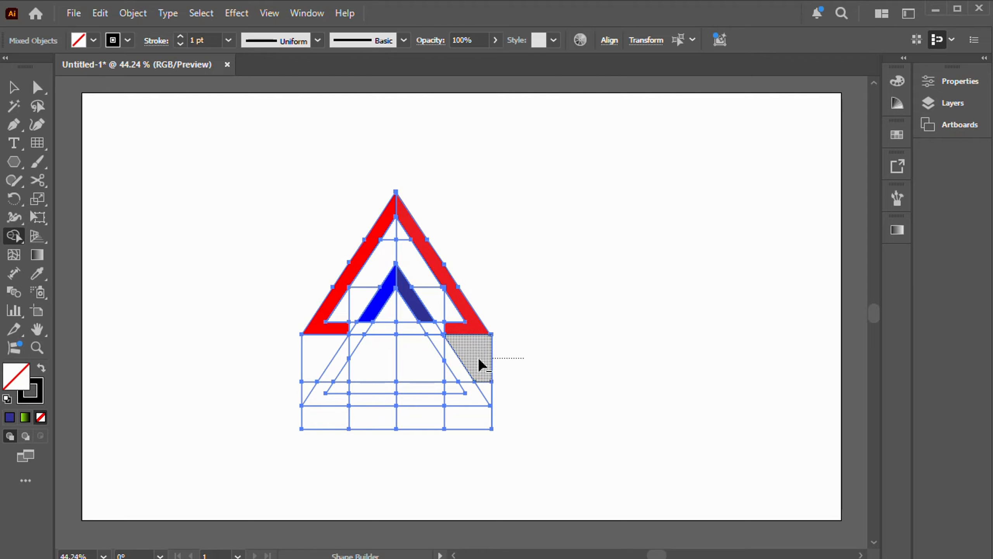
mouse_move(478, 357)
left_mouse_down()
mouse_move(300, 360)
mouse_move(497, 396)
mouse_move(305, 410)
mouse_move(311, 418)
mouse_move(509, 419)
mouse_move(435, 365)
mouse_move(355, 407)
left_mouse_up()
left_click_drag(463, 385, 463, 386)
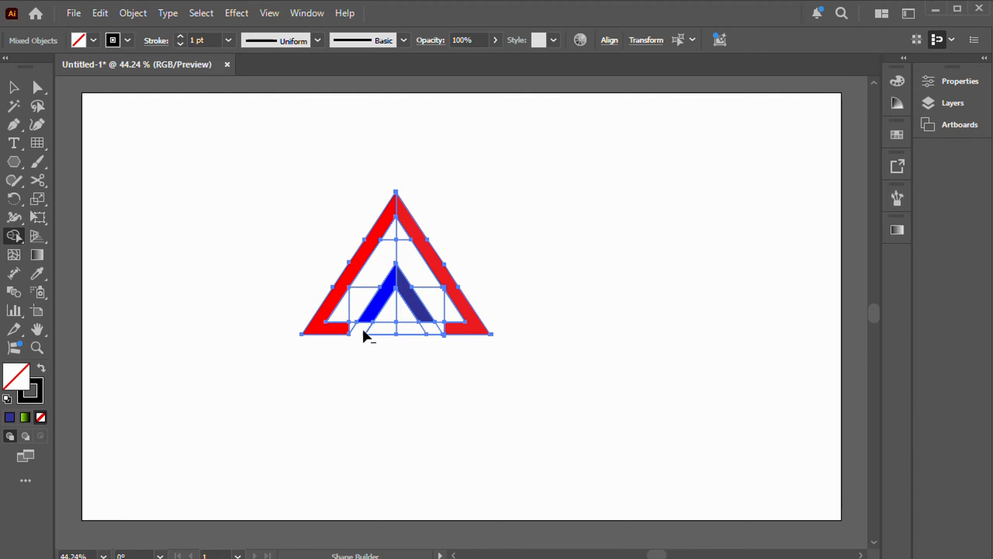
- Delete the leftover uncoloured pieces between and beneath the red and blue bands with Shape Builder, and deselect
mouse_move(431, 333)
left_mouse_down()
mouse_move(397, 316)
mouse_move(392, 343)
left_mouse_up()
left_click(423, 334, "alt")
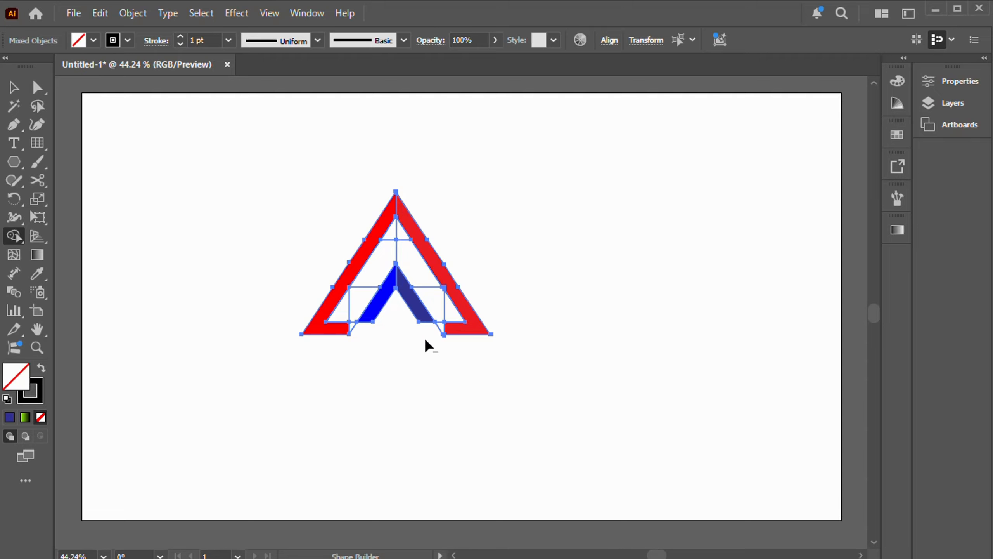
left_click(442, 309, "alt")
mouse_move(403, 245)
left_mouse_down()
mouse_move(399, 234)
mouse_move(390, 240)
mouse_move(399, 254)
left_mouse_up()
left_click(363, 288, "alt")
left_click(354, 323, "alt")
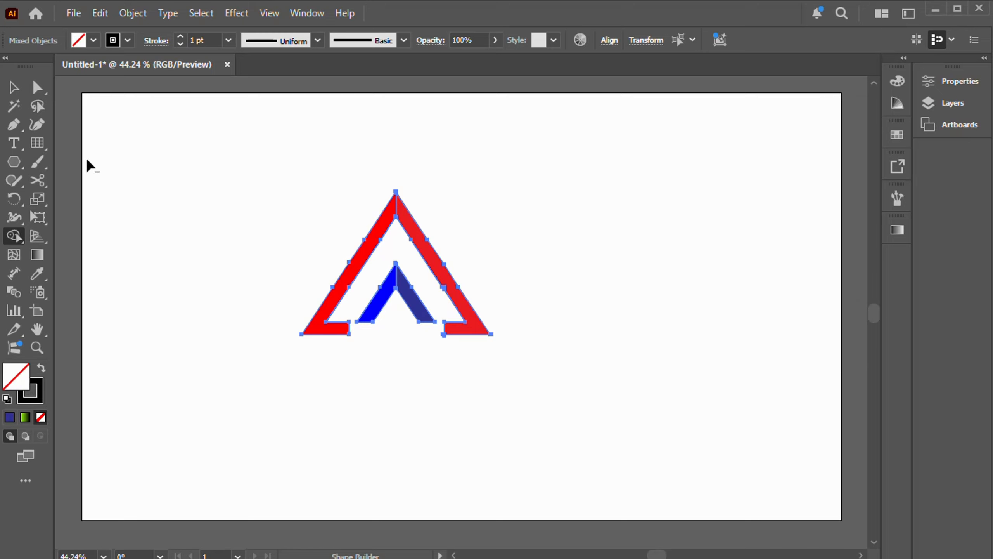
left_click(13, 88)
left_click(452, 171)
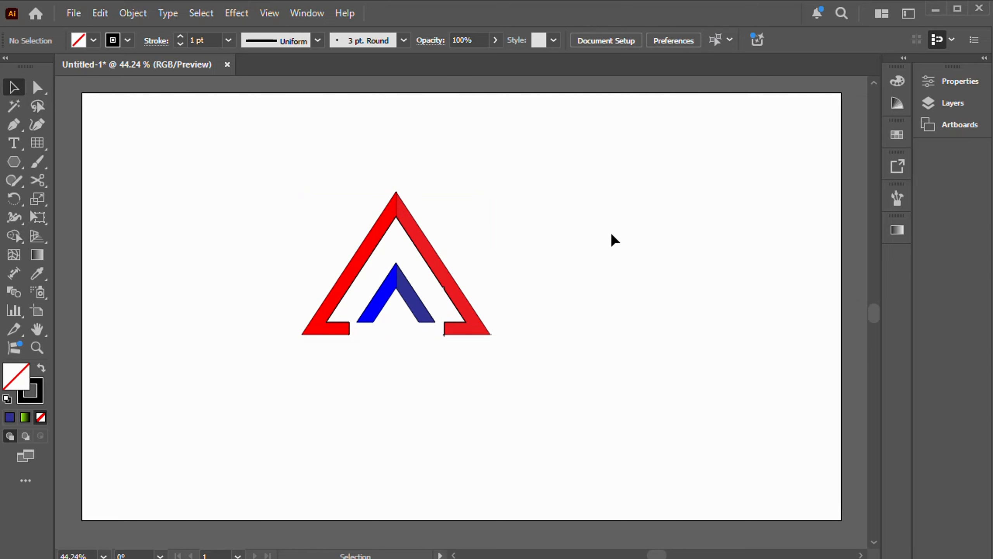
- Fill the left red band with the linear green-to-black gradient and shift the gradient right so mainly green covers the band
left_click(369, 253)
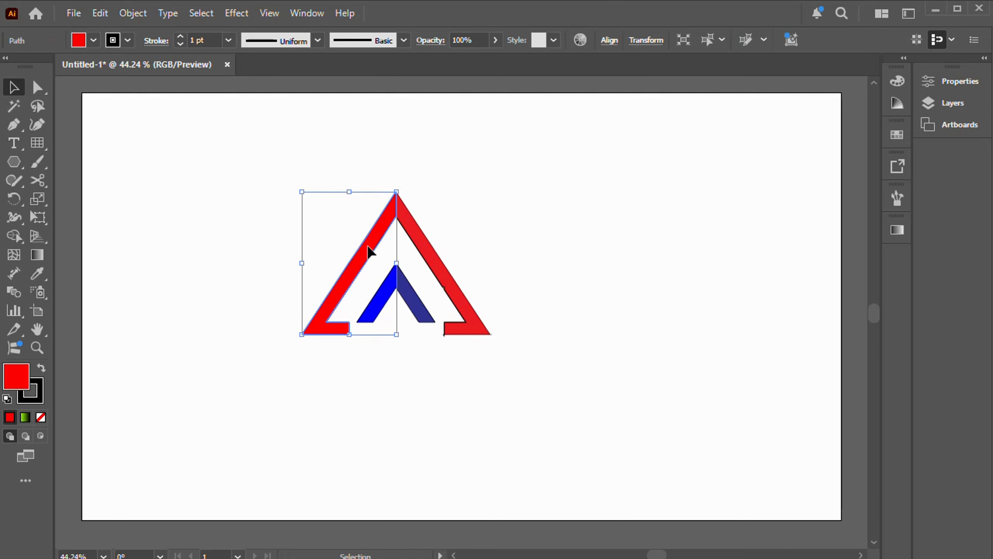
left_click(37, 257)
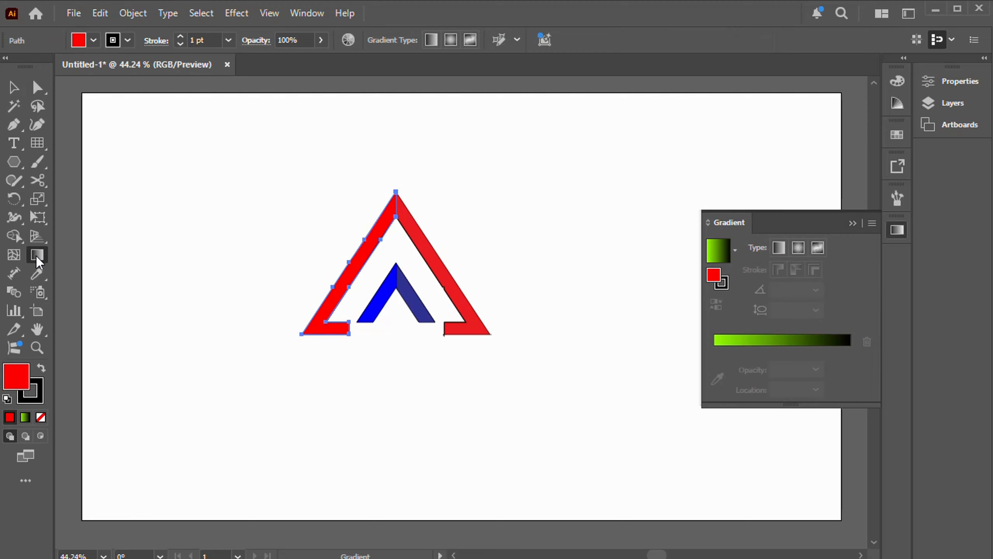
left_click(778, 248)
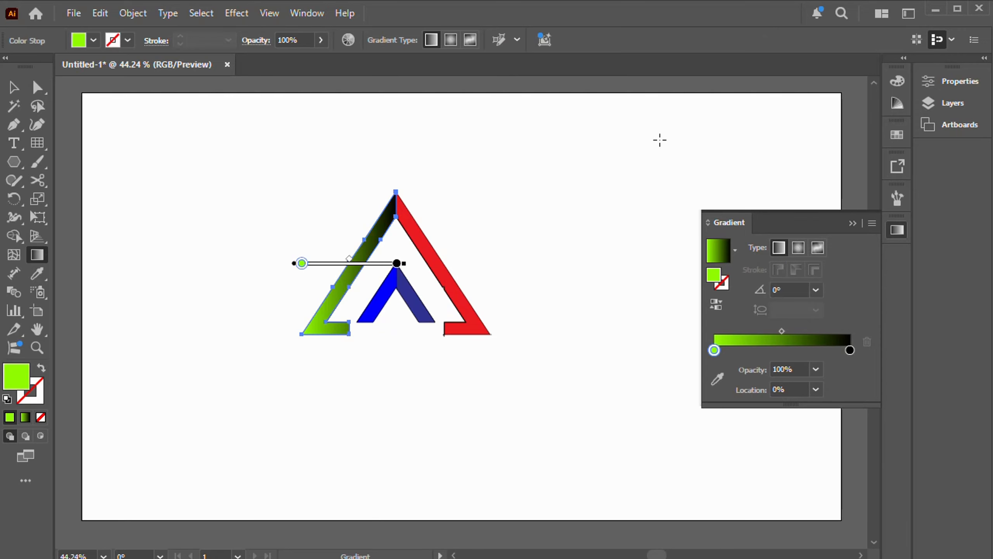
double_click(714, 351)
key("Escape")
left_click_drag(363, 262, 416, 265)
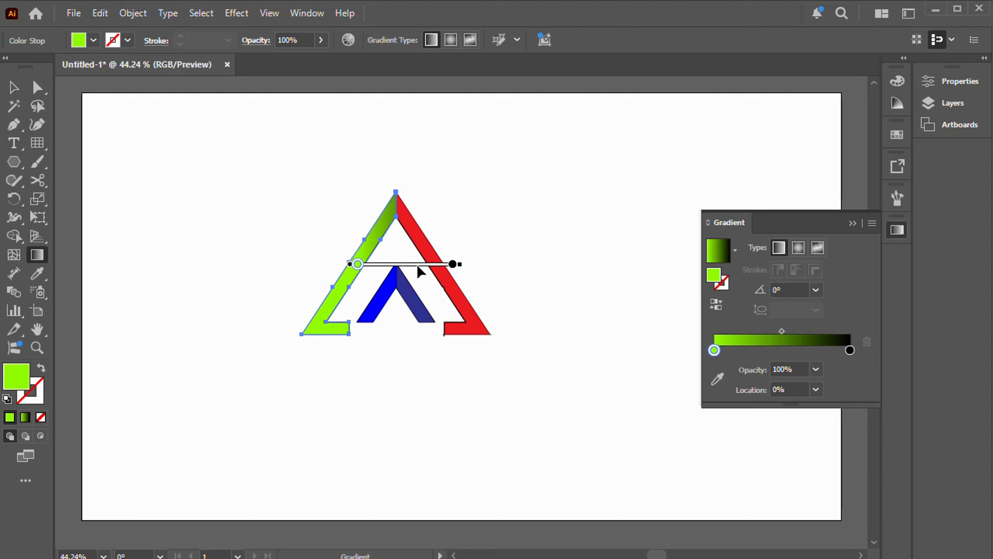
left_click(12, 86)
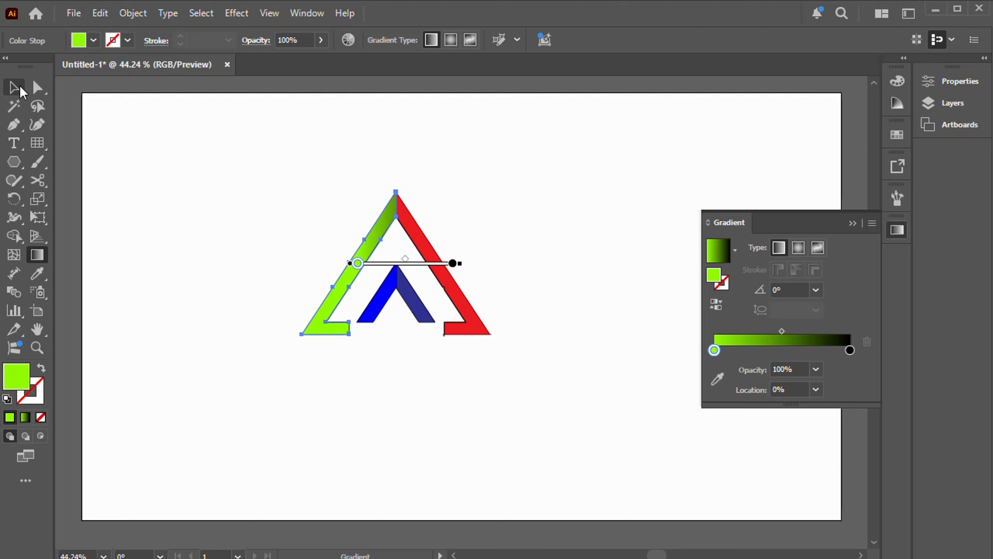
left_click(482, 205)
- Fill the right red band with a linear gradient and set its green stop's red value to 208 (D0FF00)
left_click(437, 259)
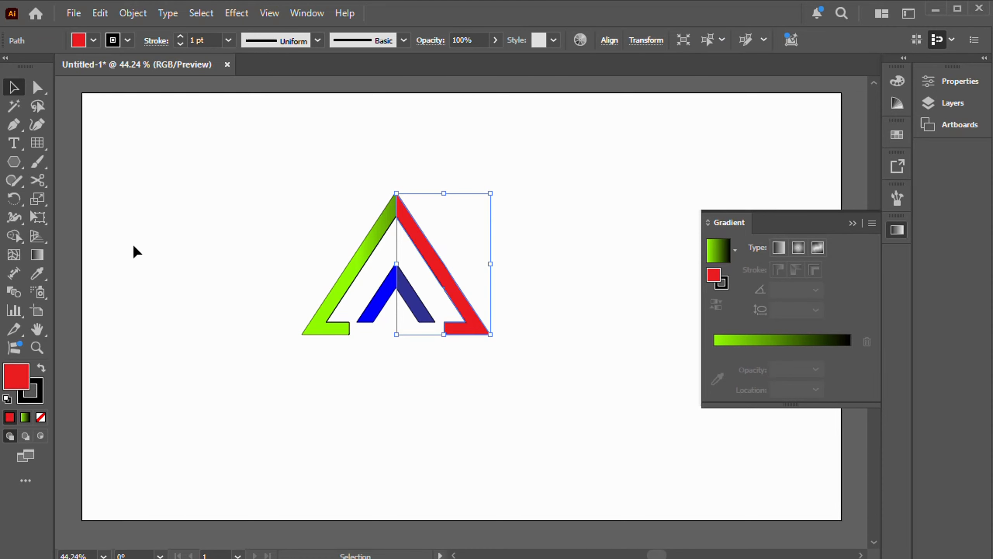
left_click(37, 255)
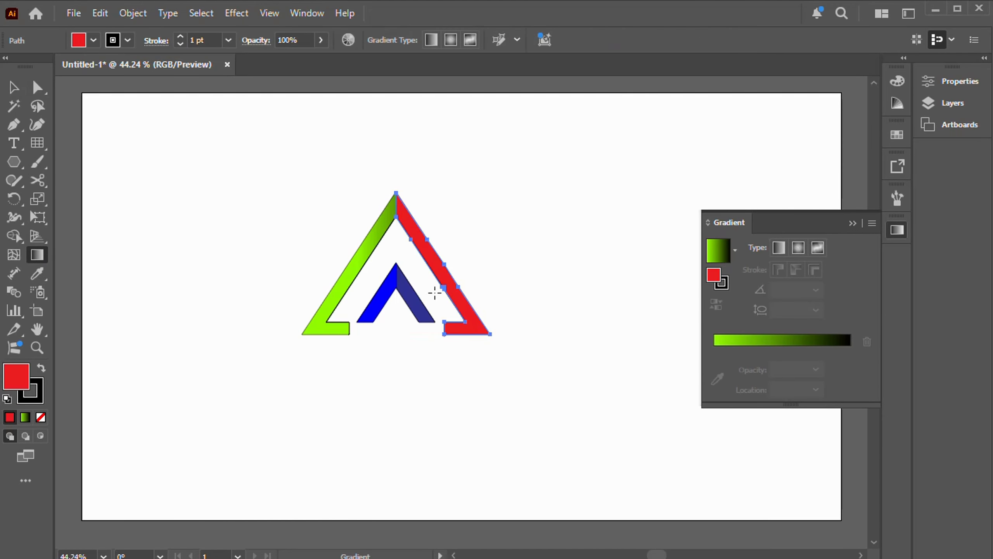
left_click(780, 248)
left_click(714, 350)
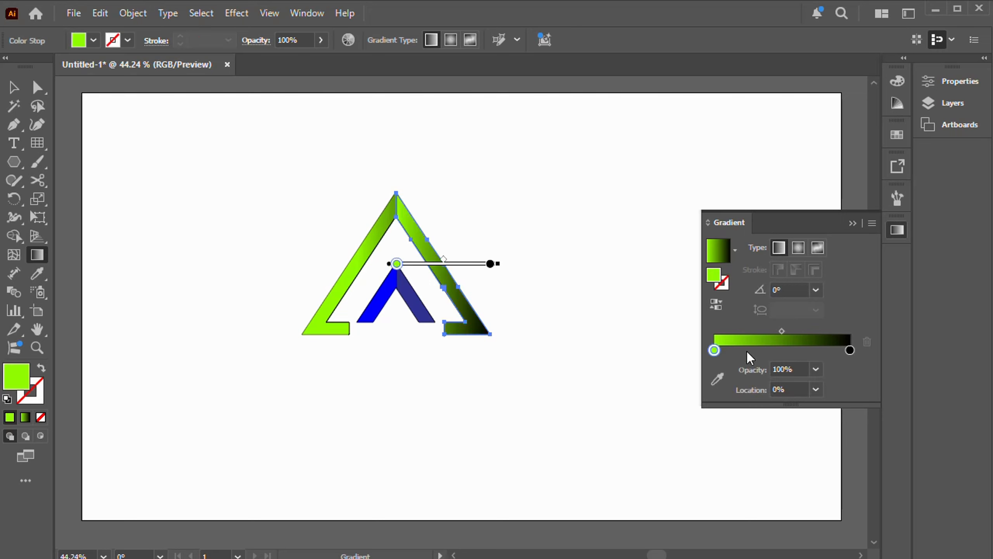
double_click(714, 352)
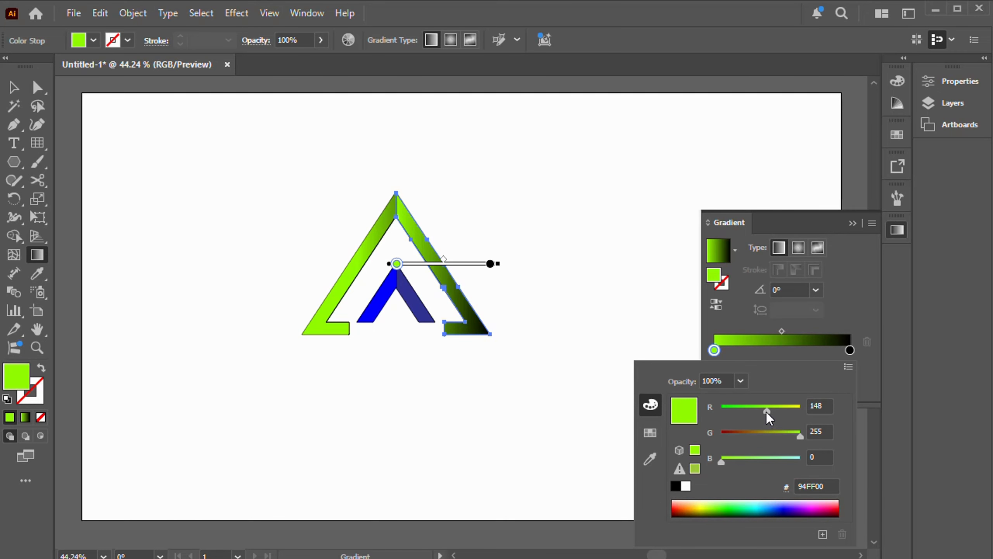
left_click_drag(767, 411, 785, 414)
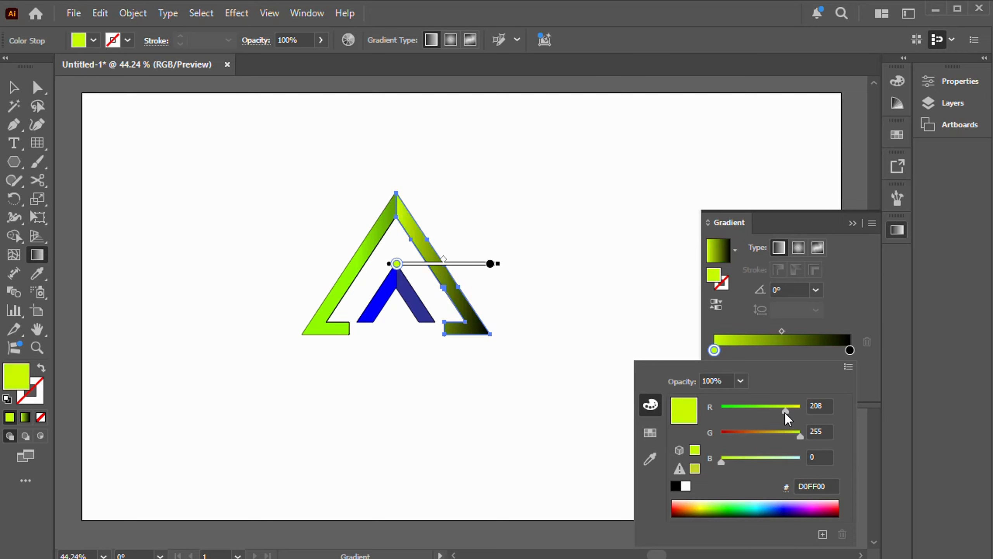
- Reverse the right band's gradient so it runs from yellow-green at the outer corner to darker at the apex, and deselect
left_click(527, 269)
left_click_drag(531, 260, 320, 269)
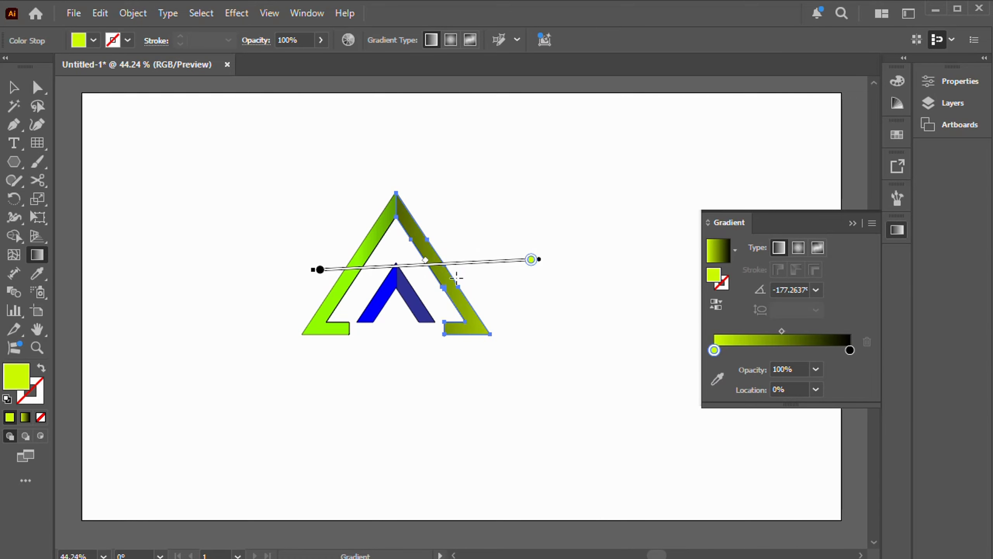
mouse_move(473, 262)
left_mouse_down()
mouse_move(401, 268)
mouse_move(412, 272)
left_mouse_up()
key("v")
left_click(573, 225)
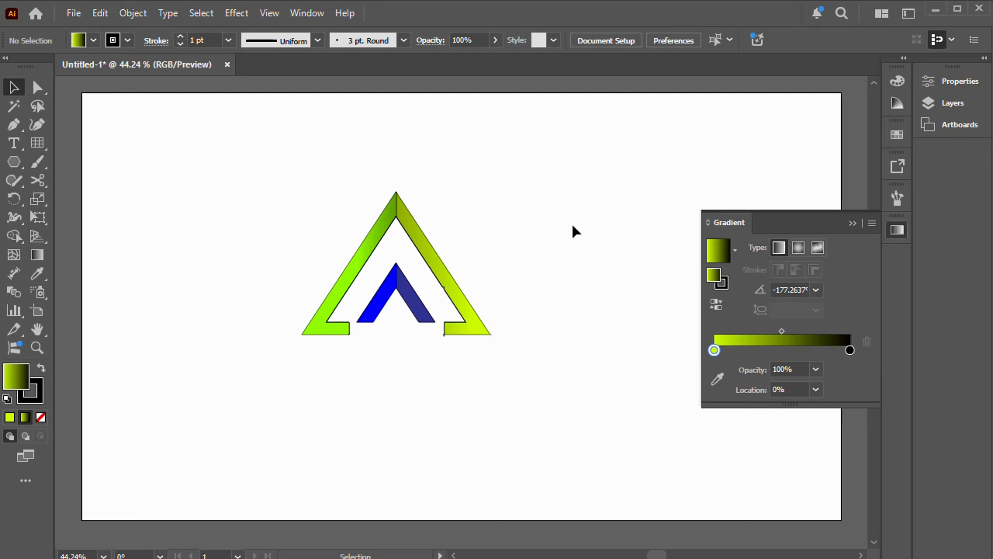
- Fill the inner left blue band with a linear blue-to-black gradient and shift the gradient right so mainly blue covers the band
left_click(385, 306)
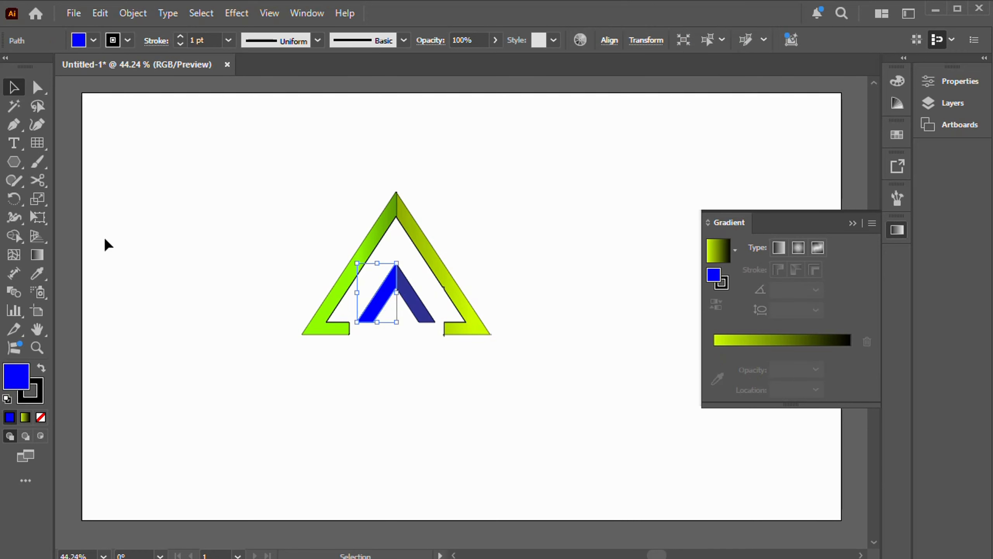
left_click(38, 254)
left_click(779, 248)
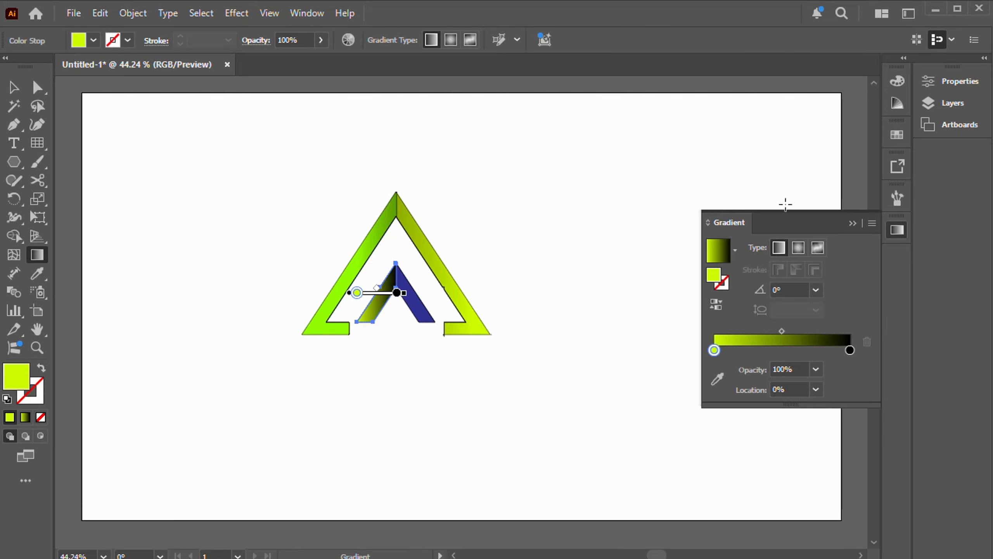
double_click(714, 350)
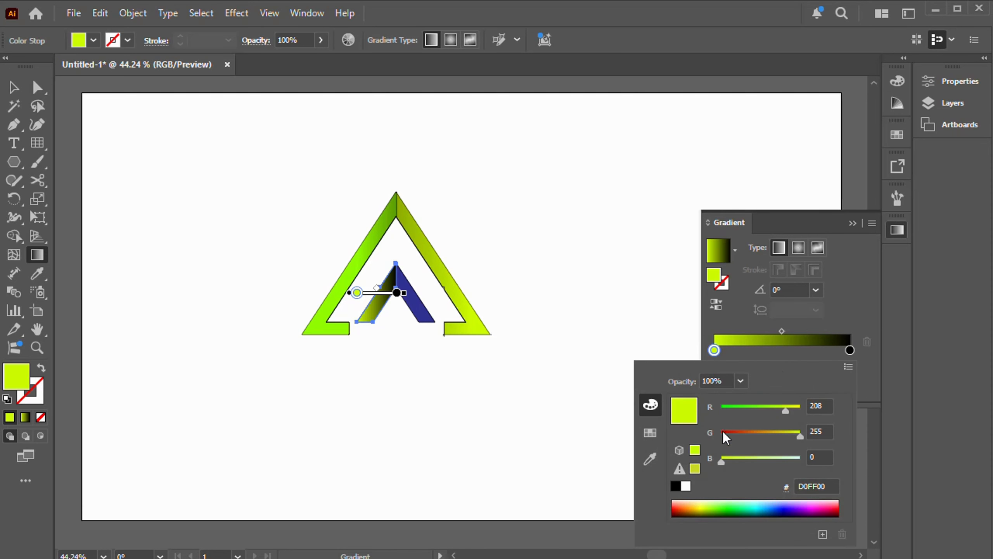
left_click(654, 439)
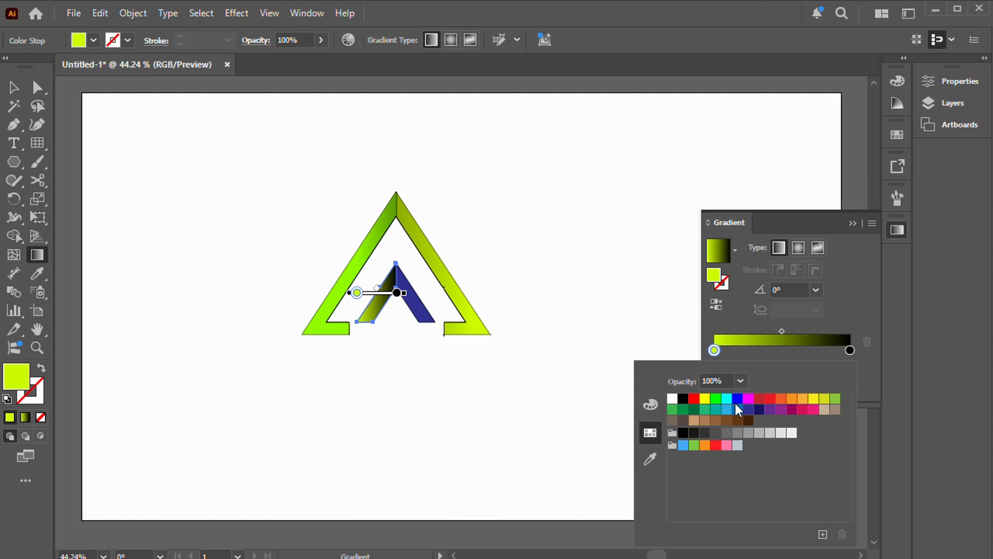
left_click(738, 400)
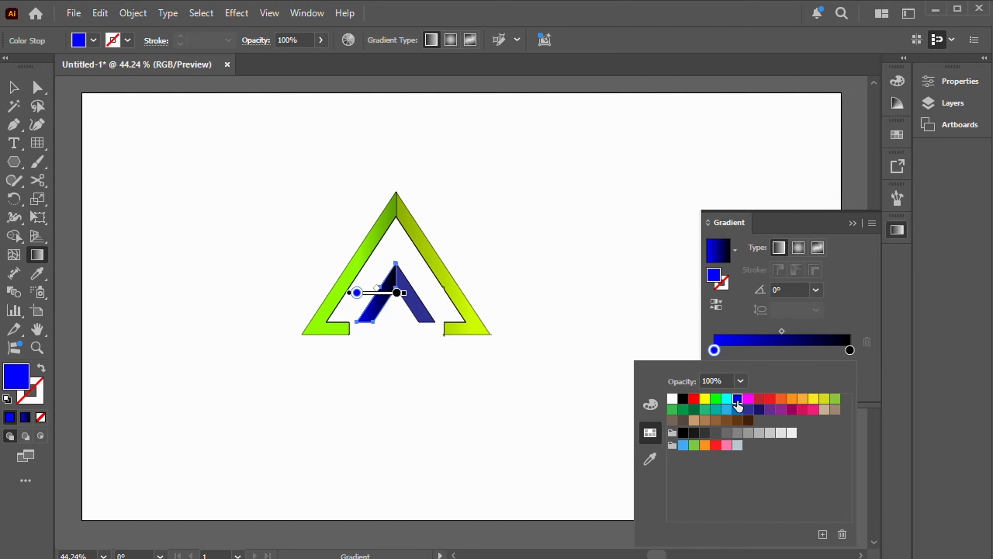
left_click(382, 292)
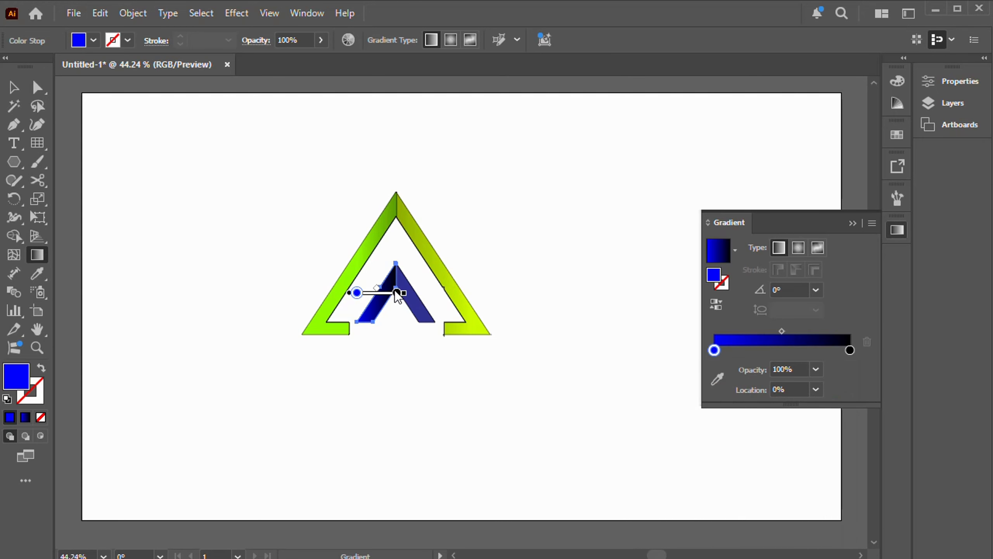
left_click_drag(382, 292, 401, 296)
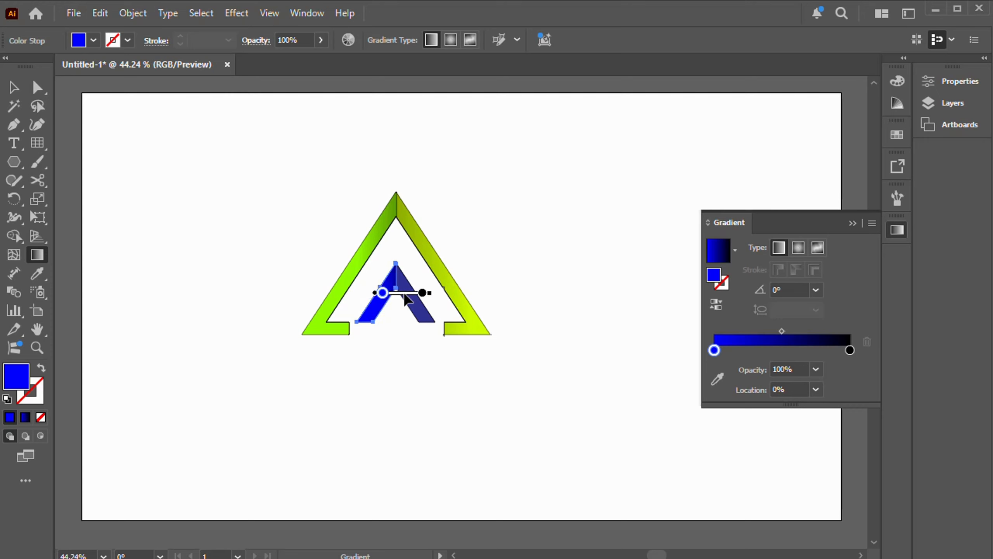
- Fill the inner right blue band with a linear gradient and raise its blue stop's red value to about 48 for a violet-blue
key("v")
left_click(254, 179)
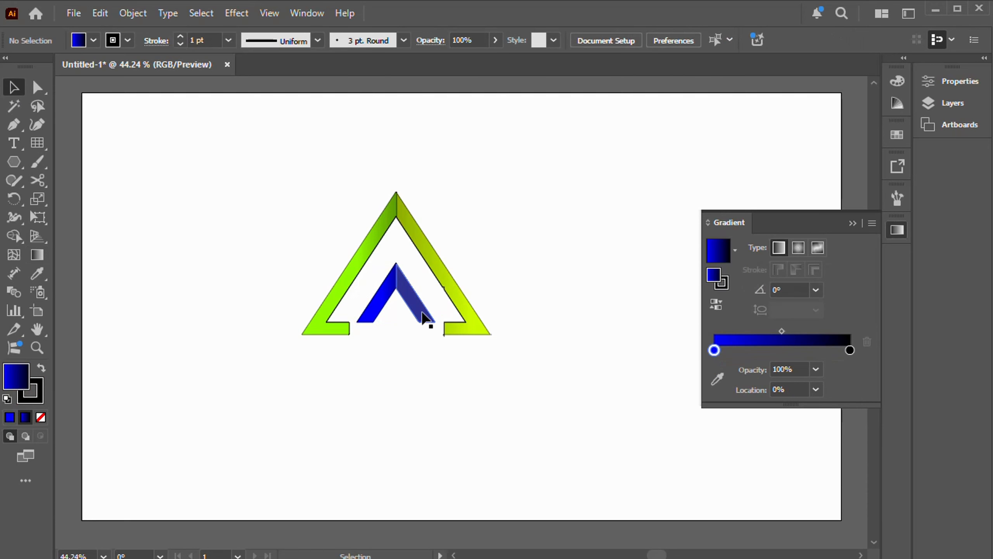
left_click(427, 319)
key("g")
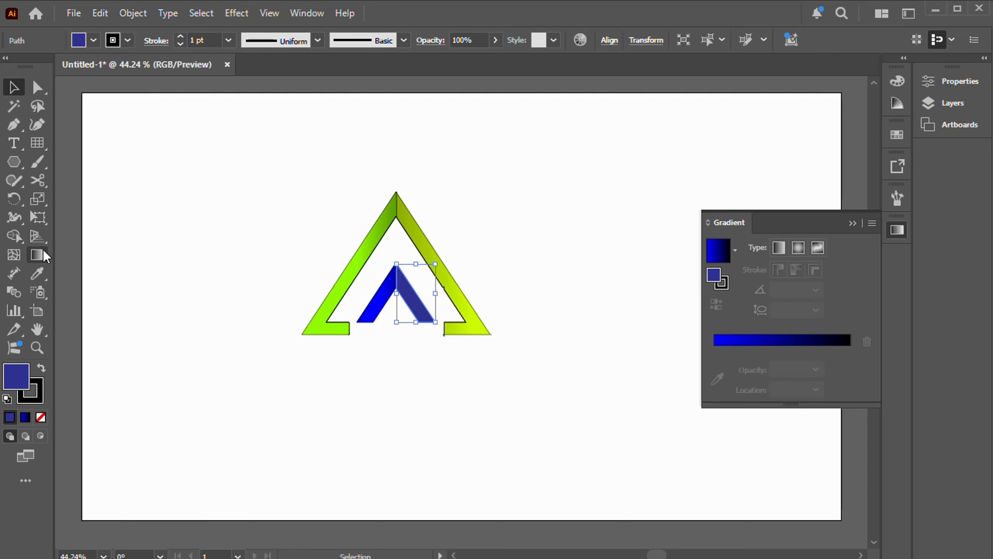
left_click(779, 248)
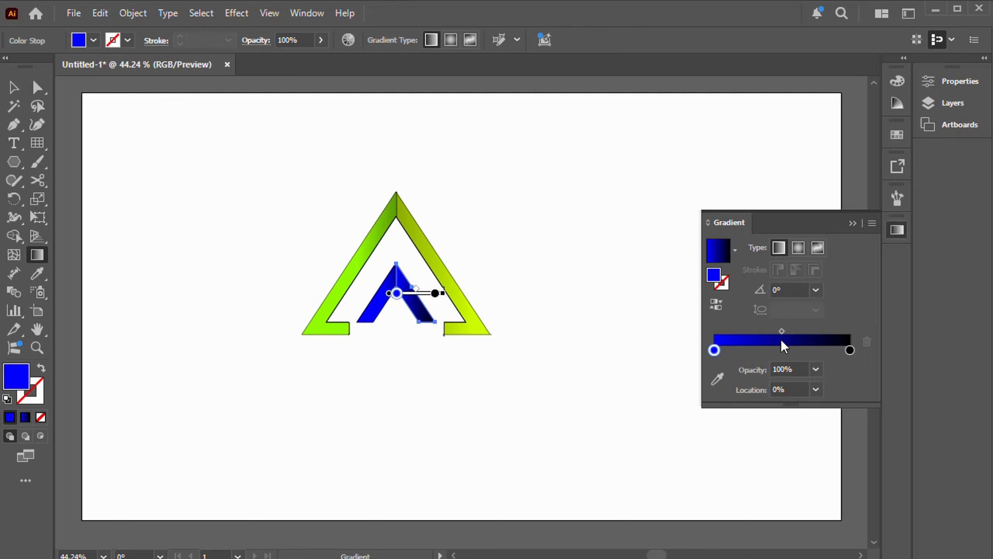
double_click(715, 350)
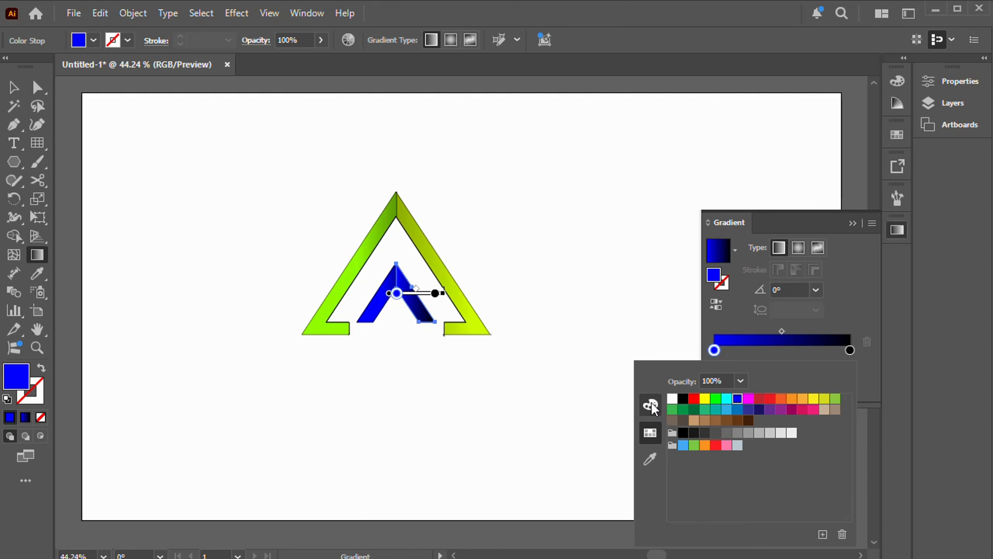
left_click(651, 405)
left_click_drag(726, 415, 740, 408)
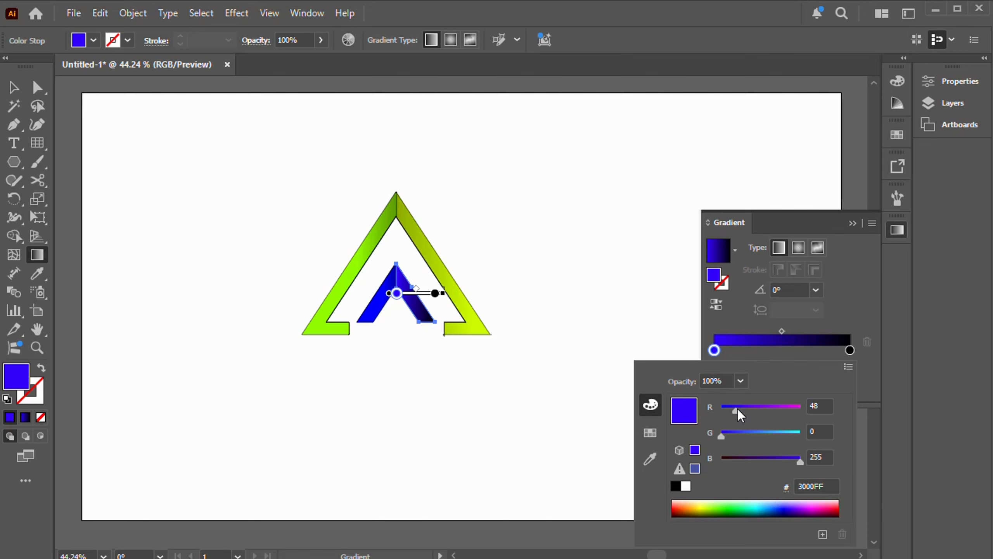
left_click_drag(737, 408, 739, 409)
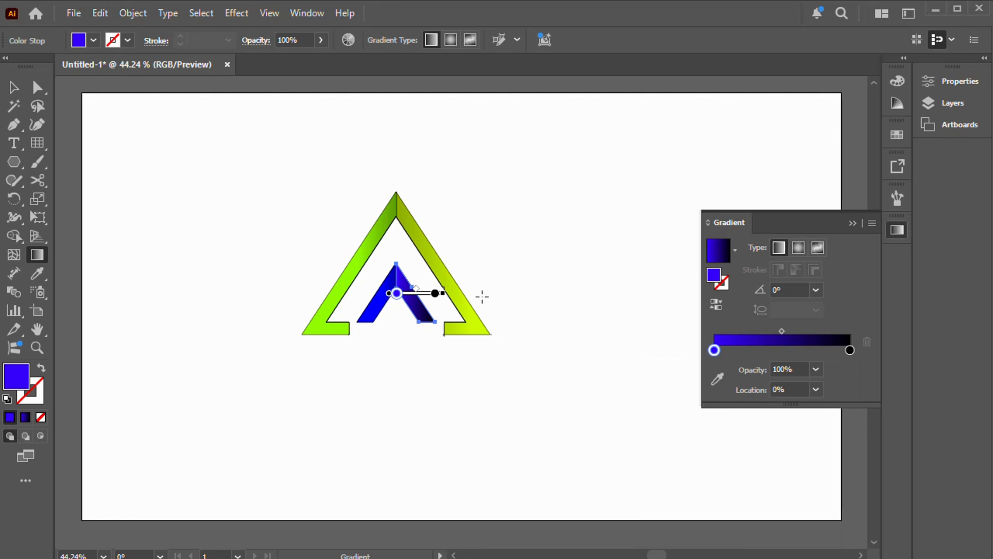
- Reverse the inner right band's gradient and shift it left so mainly violet-blue covers the band, and deselect
left_click_drag(501, 290, 357, 296)
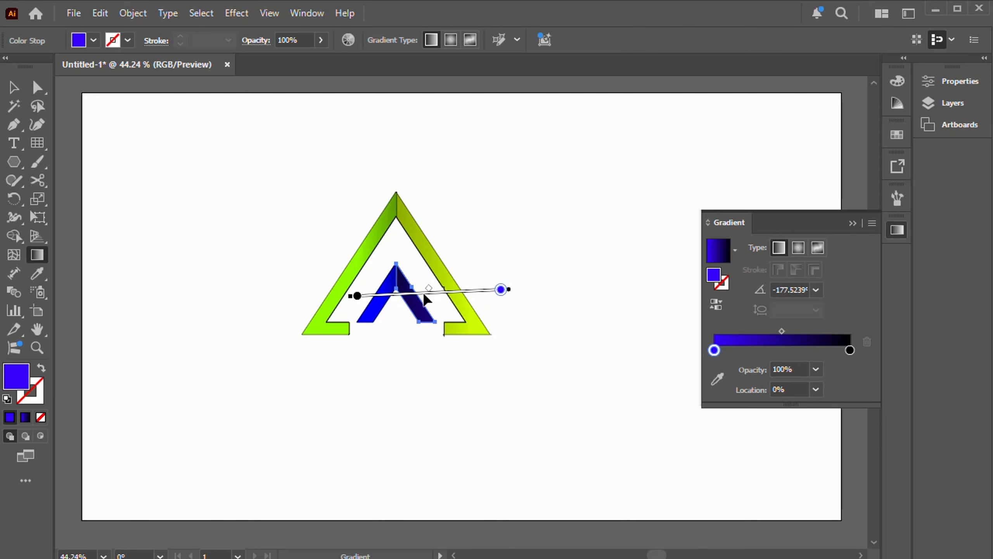
left_click_drag(422, 293, 368, 295)
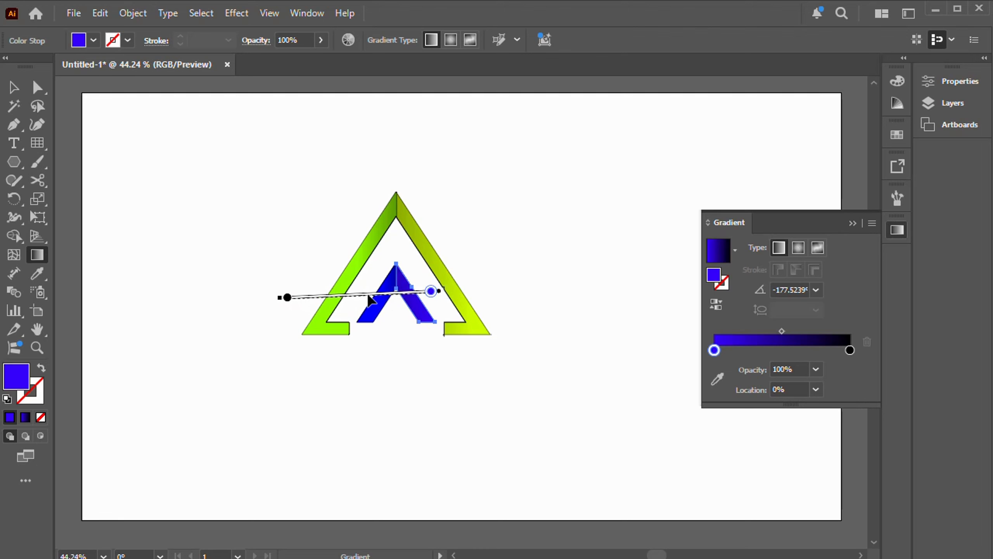
left_click(13, 87)
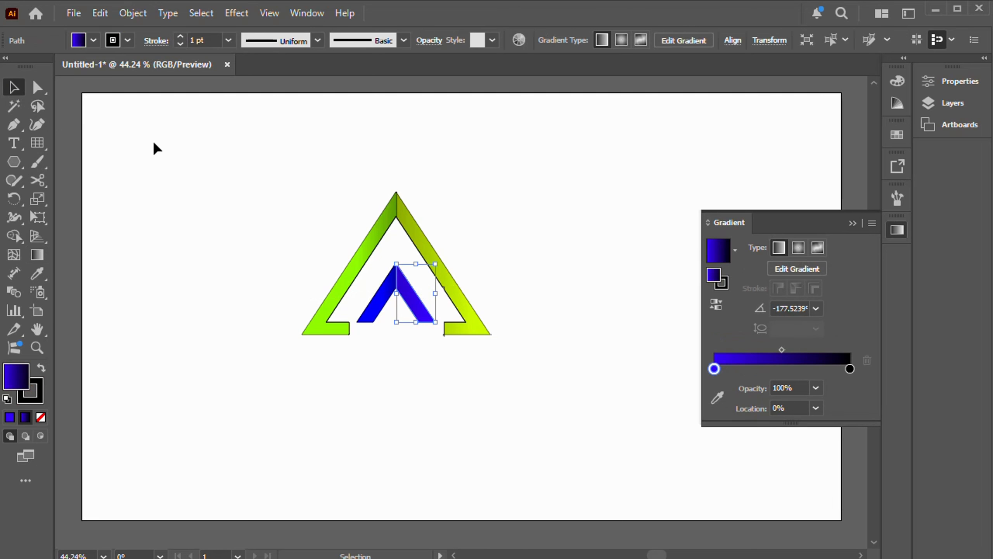
left_click(156, 147)
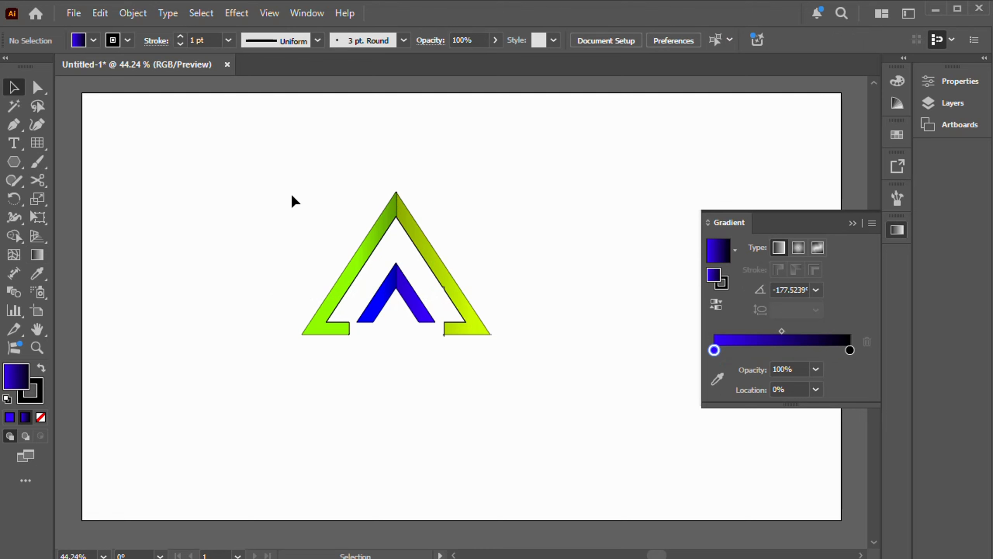
- Remove the black stroke from all the logo shapes, deselect them and collapse the colour settings
left_click_drag(259, 204, 565, 380)
left_click(38, 385)
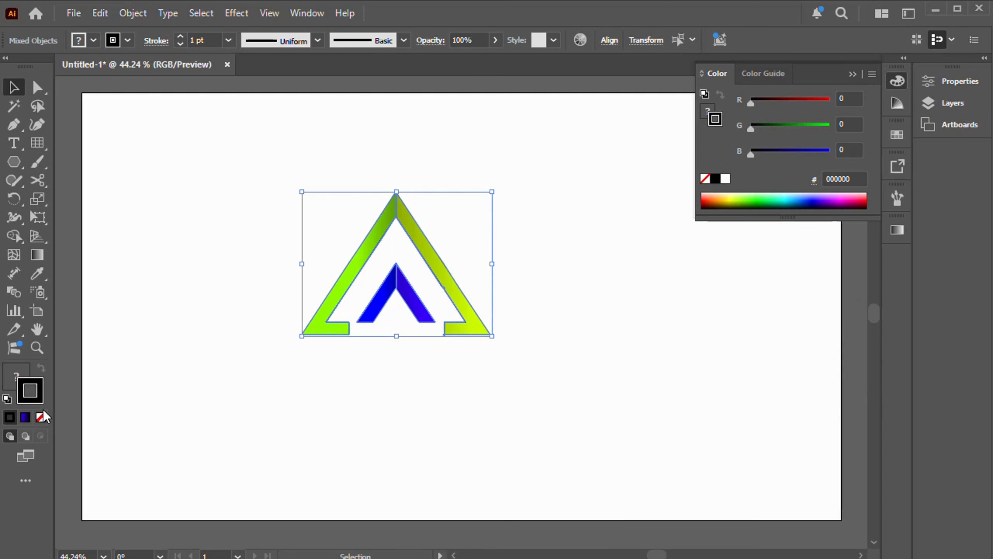
left_click(40, 417)
left_click(586, 349)
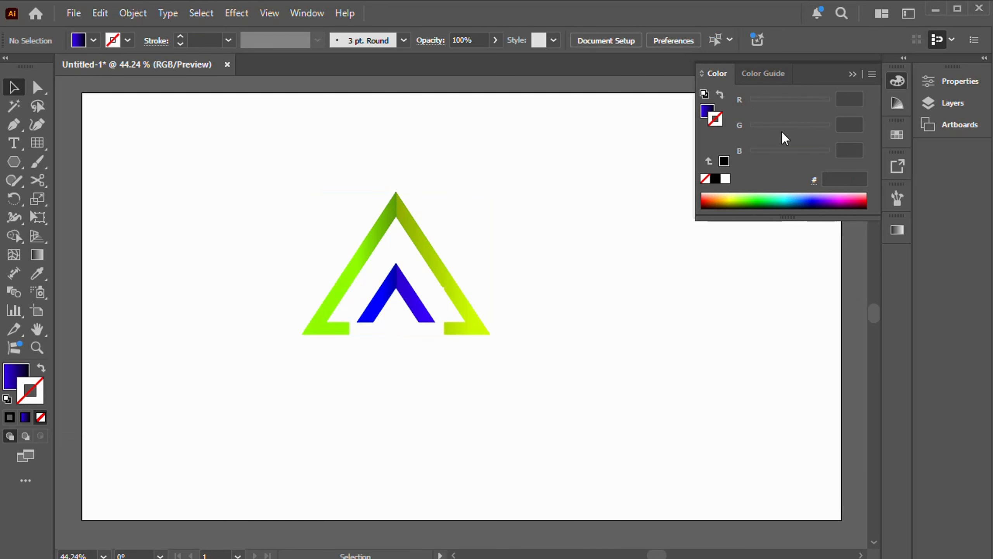
left_click(852, 75)
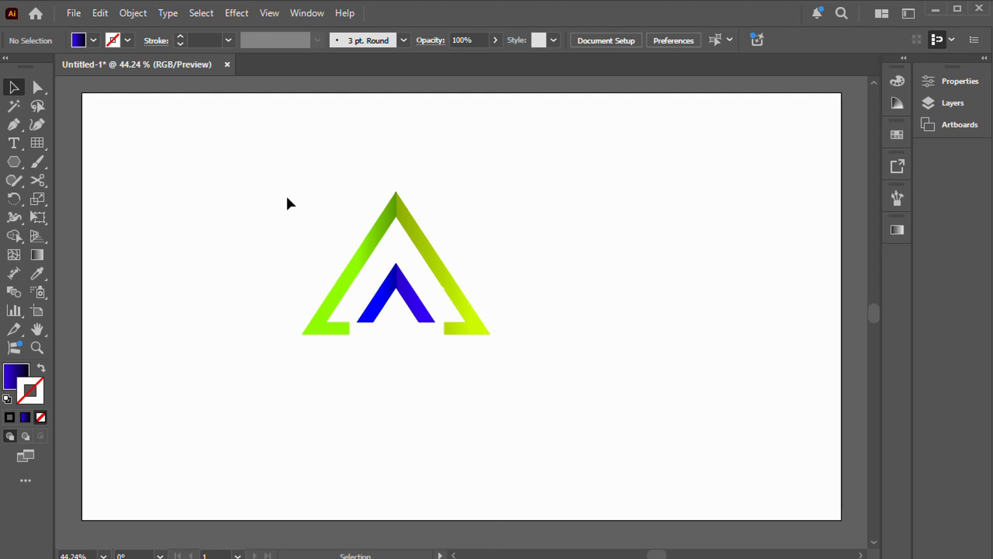
- Group all the logo shapes, move the group right and slightly down toward the artboard's centre, and deselect
left_click_drag(286, 201, 553, 371)
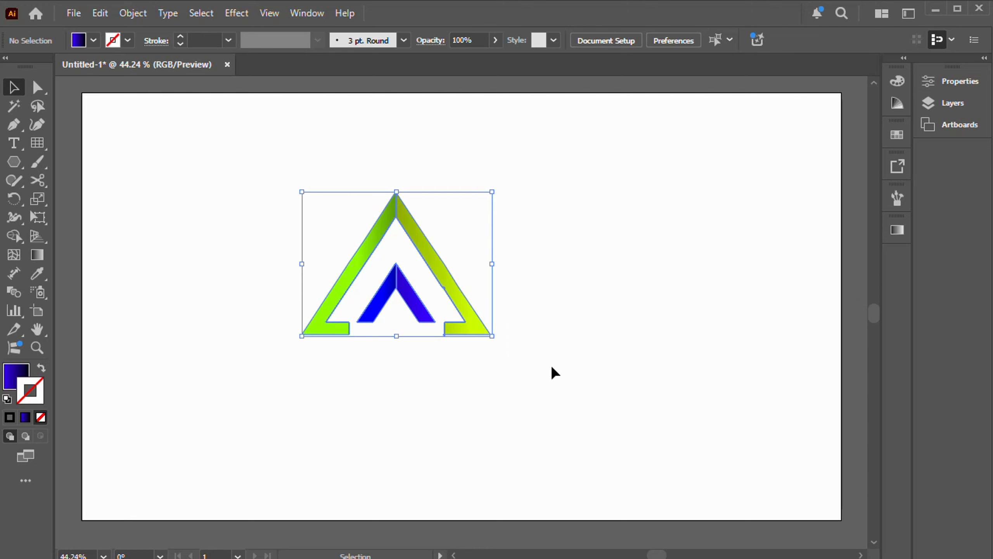
left_click(133, 13)
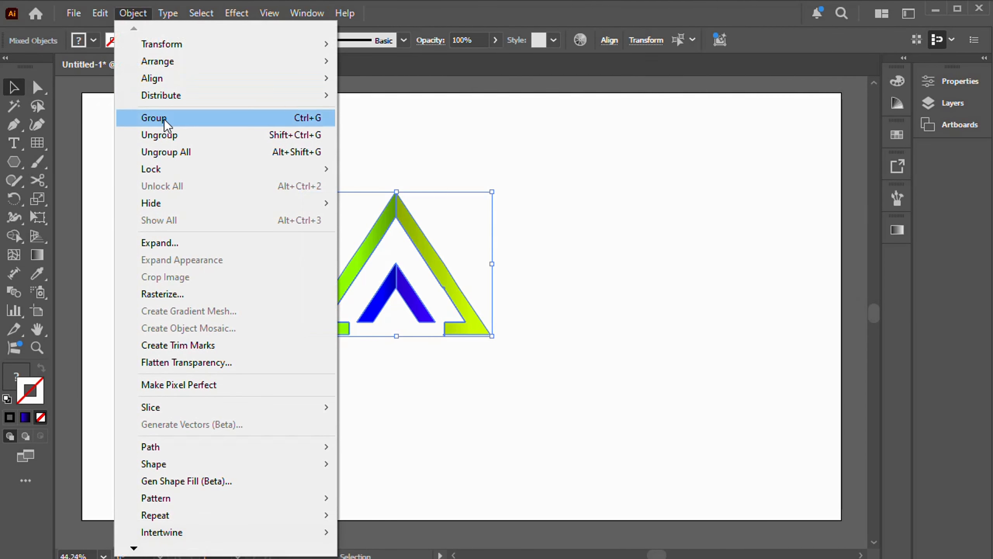
left_click(143, 119)
left_click(558, 259)
left_click_drag(445, 275, 531, 291)
left_click(677, 270)
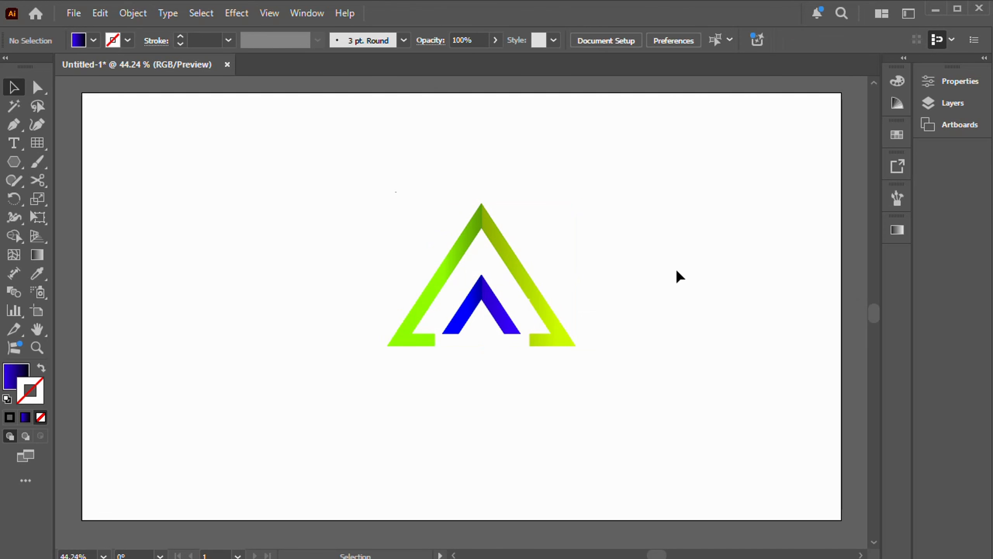